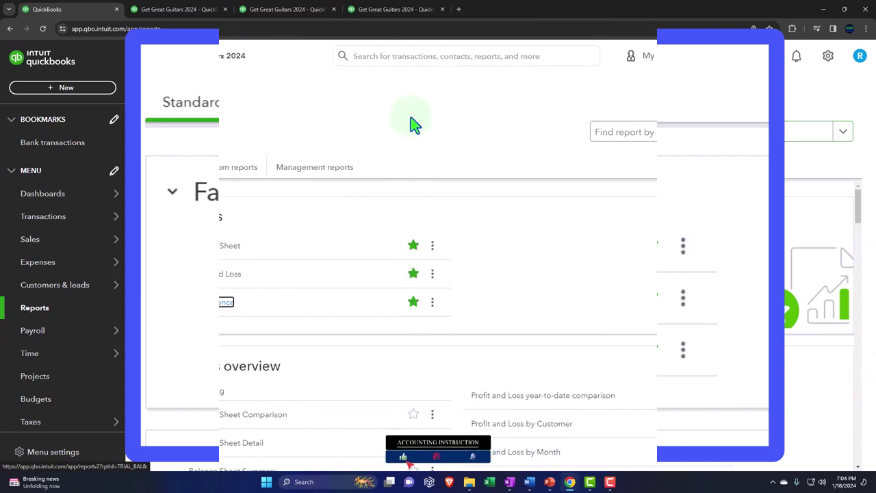
- Hide the navigation menu on the Balance Sheet and run the report for 01/01/2024 to 01/31/2024
left_click(183, 9)
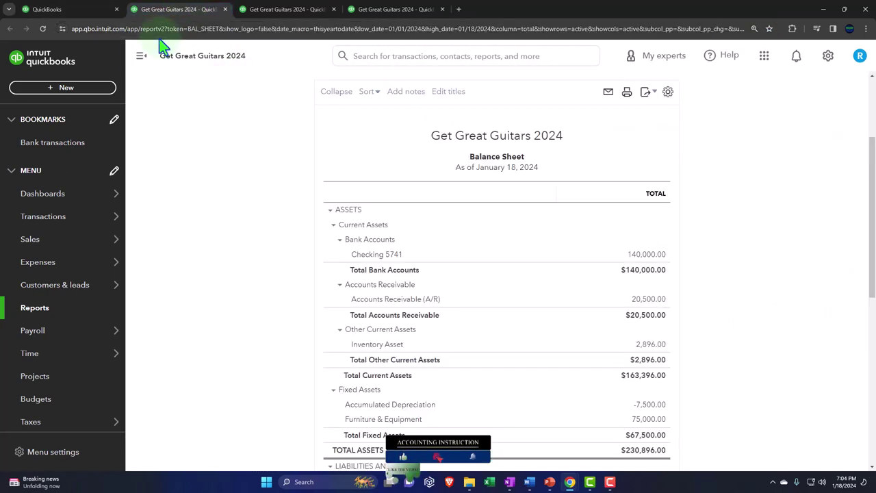
left_click(142, 55)
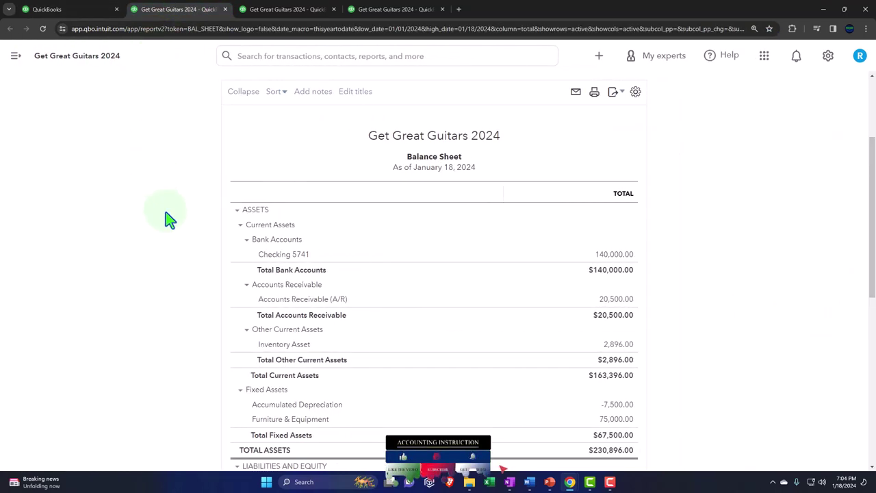
left_click(194, 146)
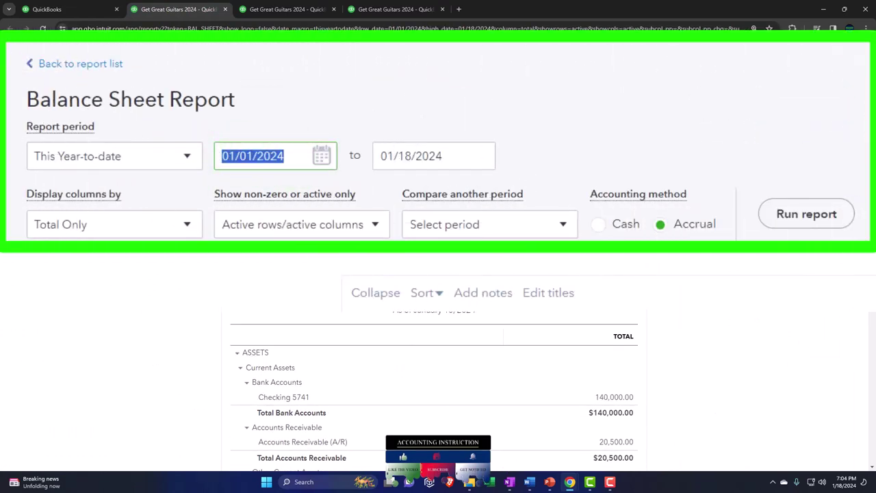
type("010124")
key("Tab")
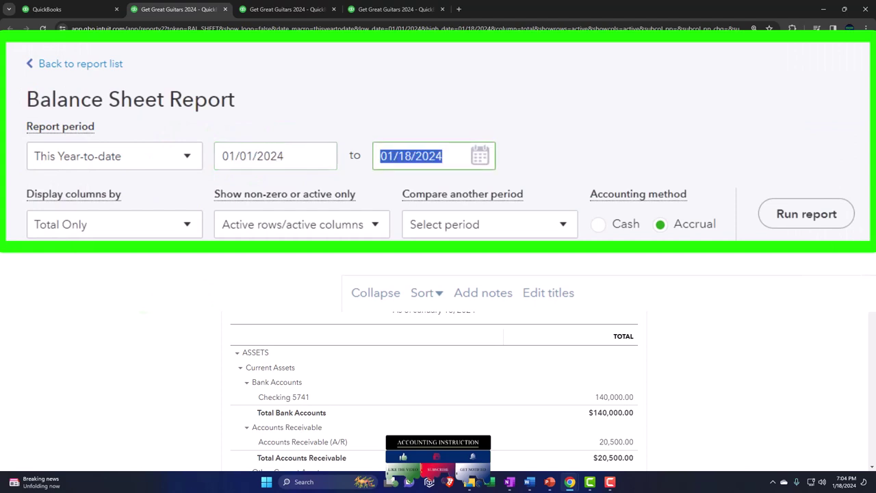
type("013124")
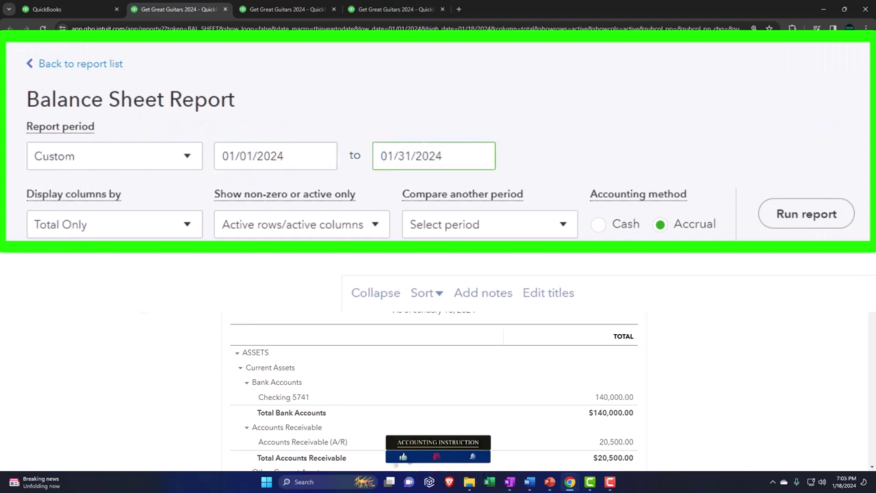
left_click(520, 191)
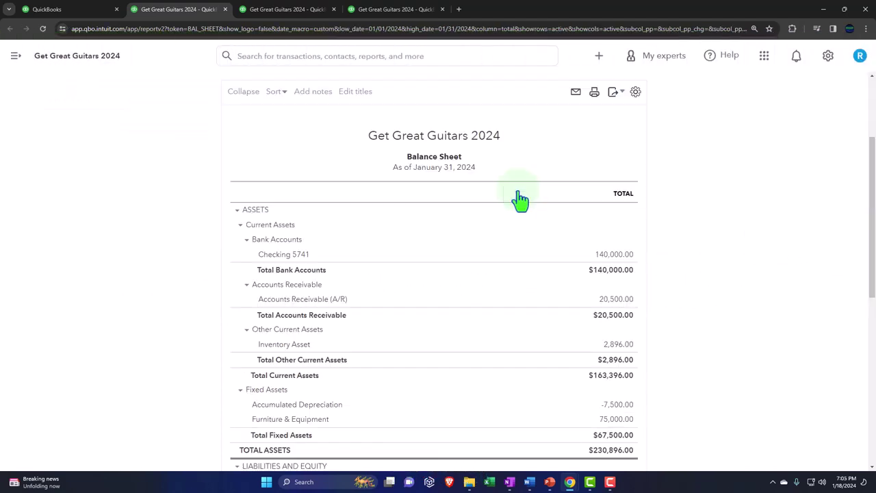
- Hide the navigation menu on the Profit and Loss report and run it for 01/01/2024 to 01/31/2024
left_click(284, 10)
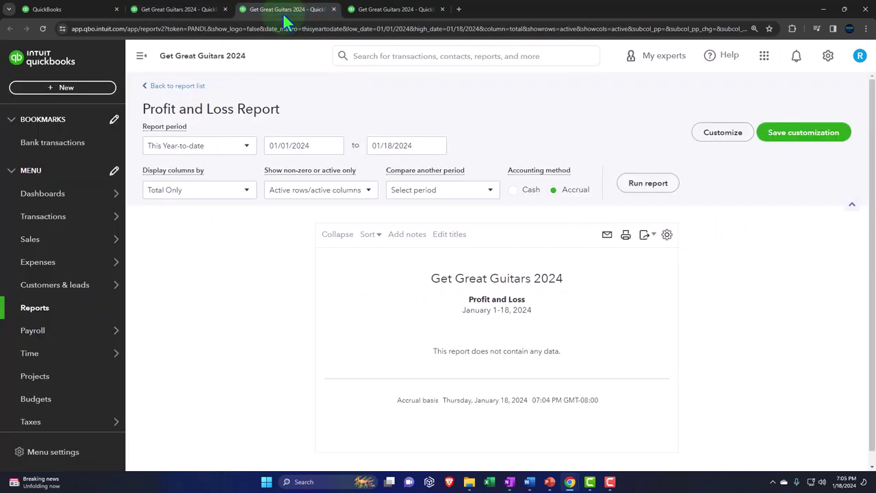
left_click(141, 56)
left_click(186, 145)
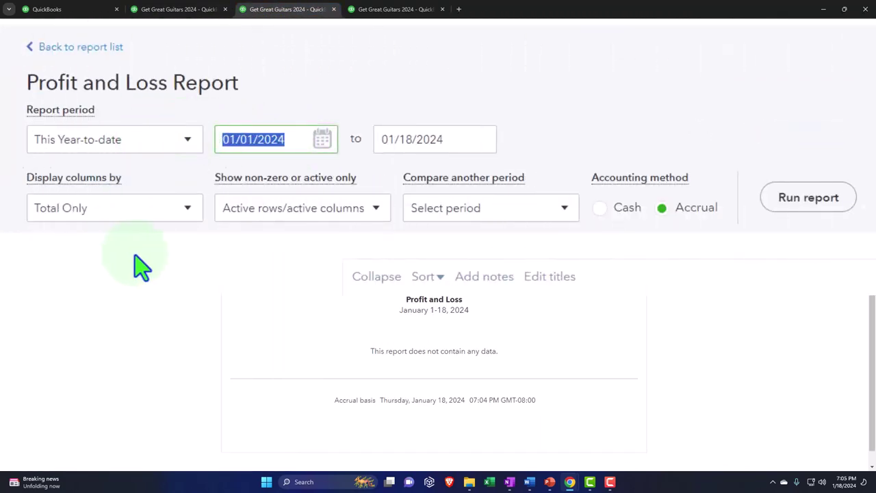
type("01012024")
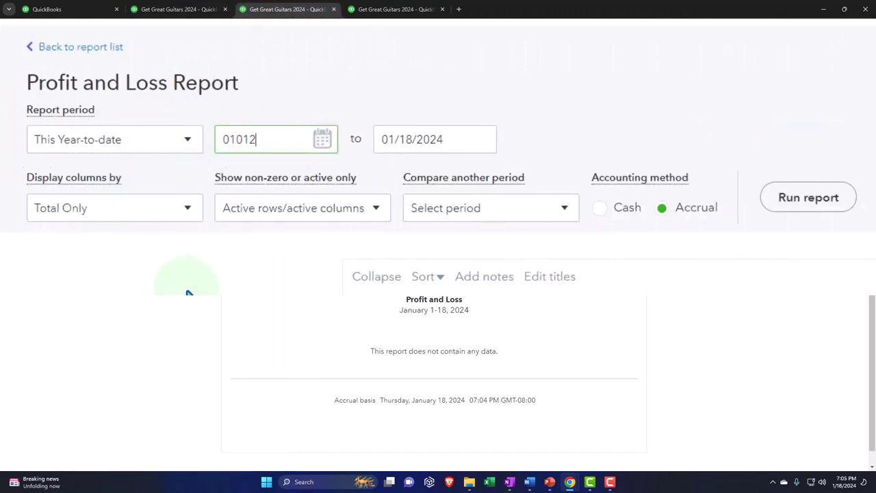
key("Tab")
type("01312024")
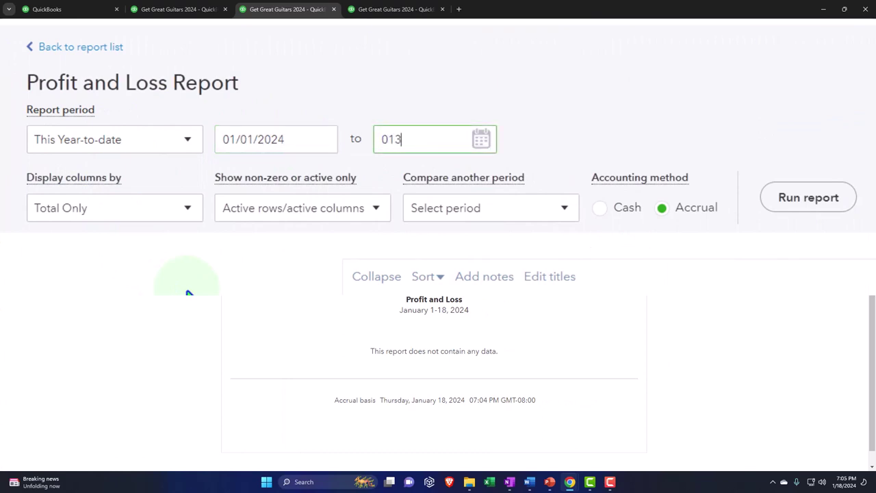
left_click(807, 202)
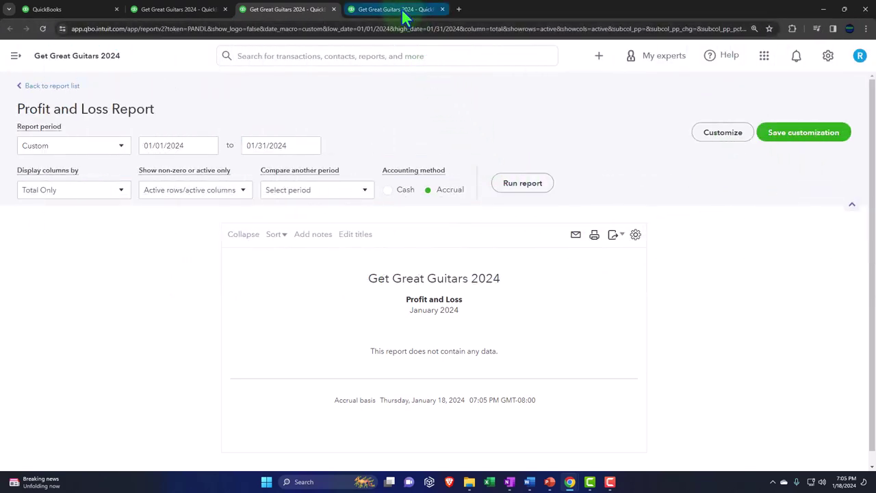
- Hide the navigation menu on the Trial Balance and run the report for 01/01/2024 to 12/31/2024
left_click(404, 17)
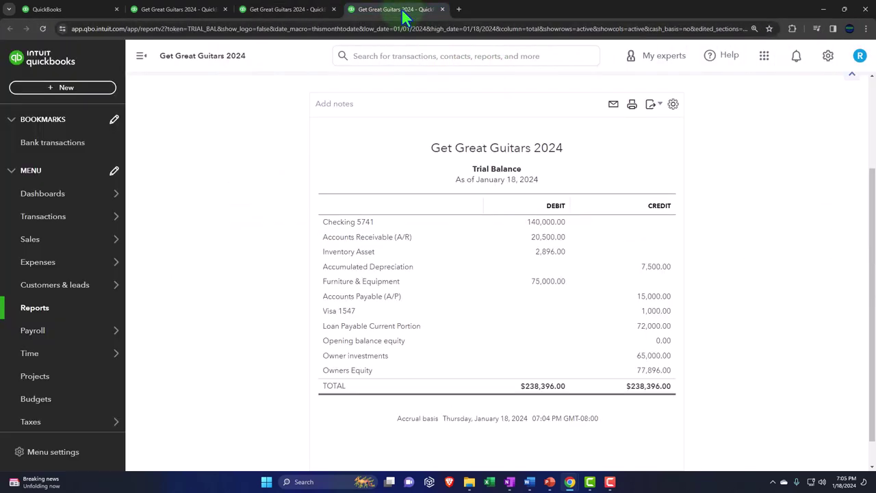
left_click(136, 60)
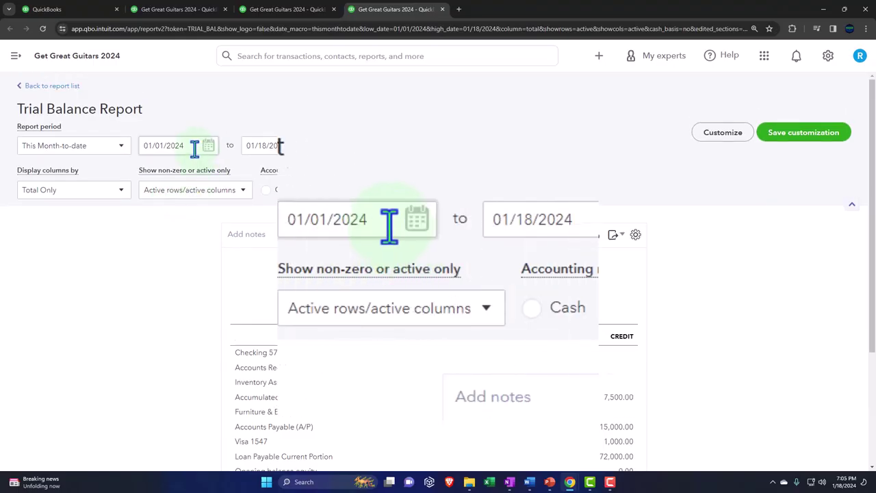
left_click(192, 145)
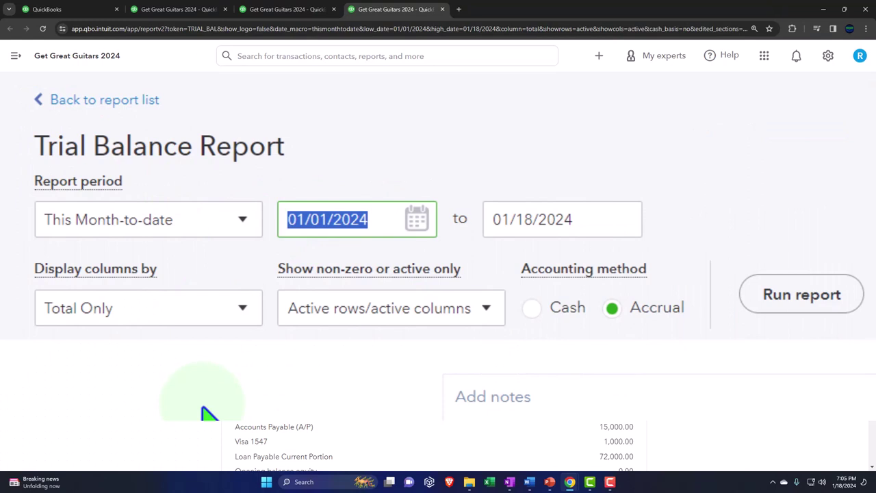
type("010124")
key("Tab")
type("12")
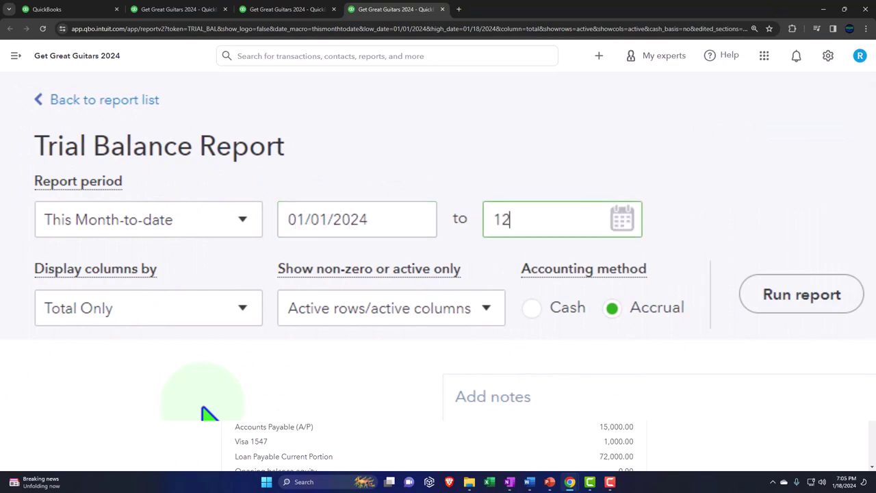
type("3124")
key("Tab")
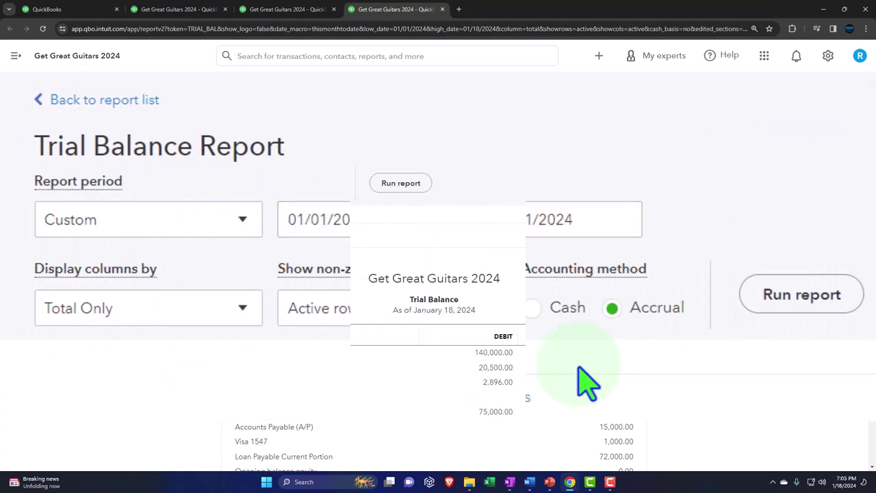
left_click(400, 183)
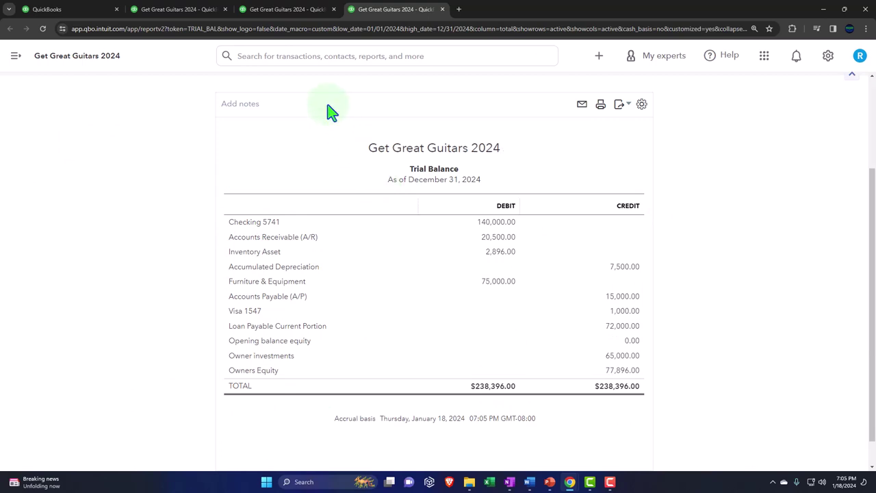
- Return to the Balance Sheet and review the available new transaction types and the company settings options
left_click(202, 11)
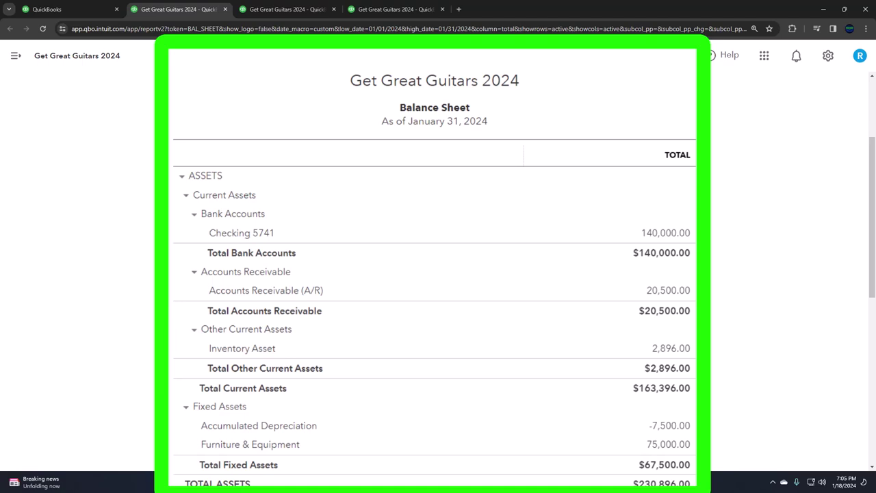
left_click(598, 57)
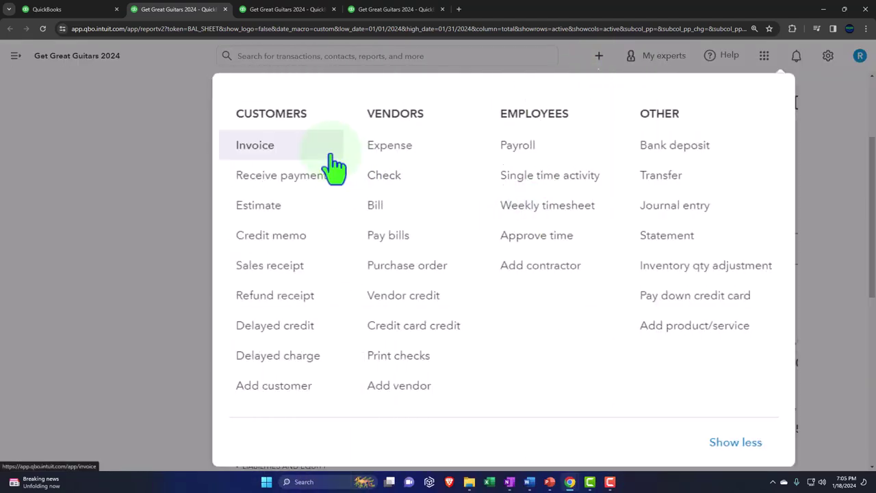
left_click(307, 130)
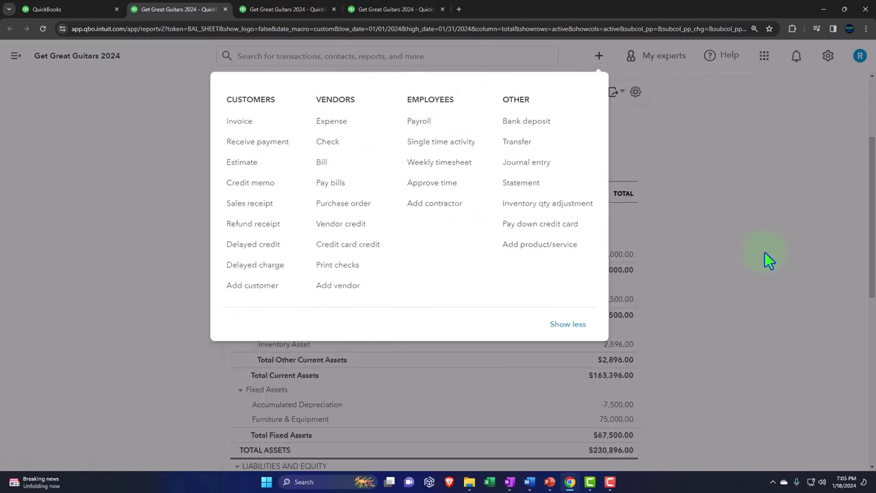
left_click(767, 259)
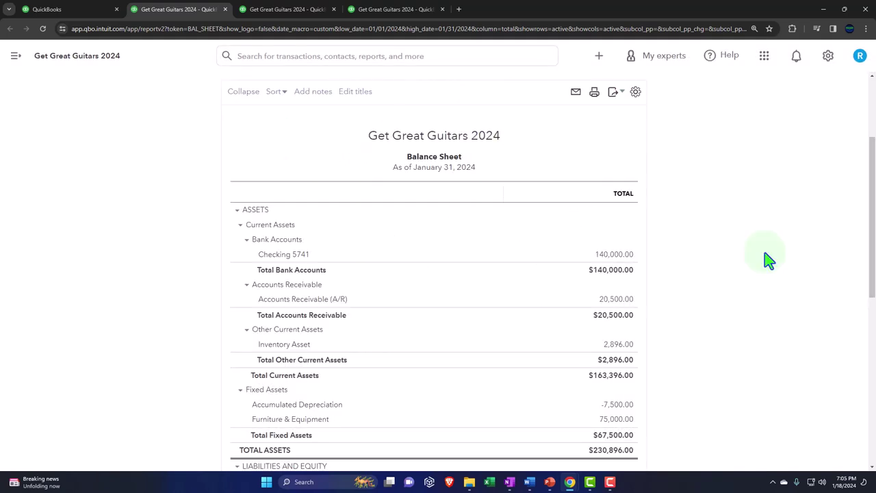
left_click(828, 59)
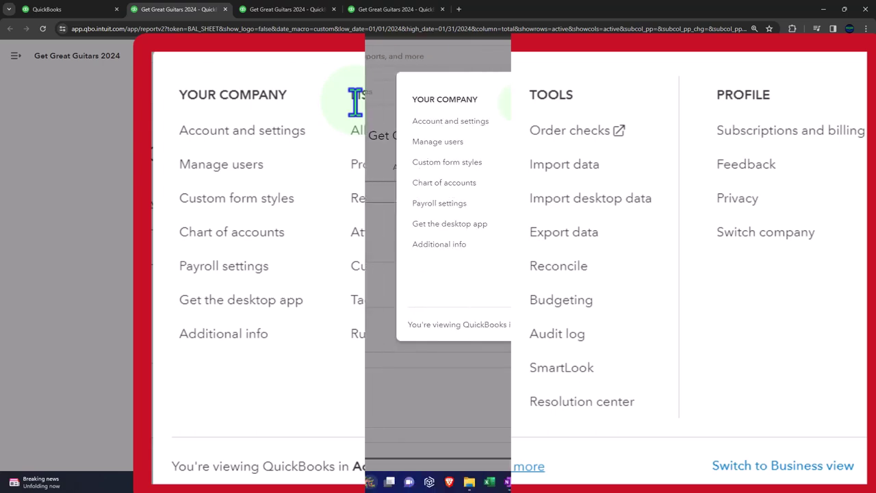
left_click(168, 207)
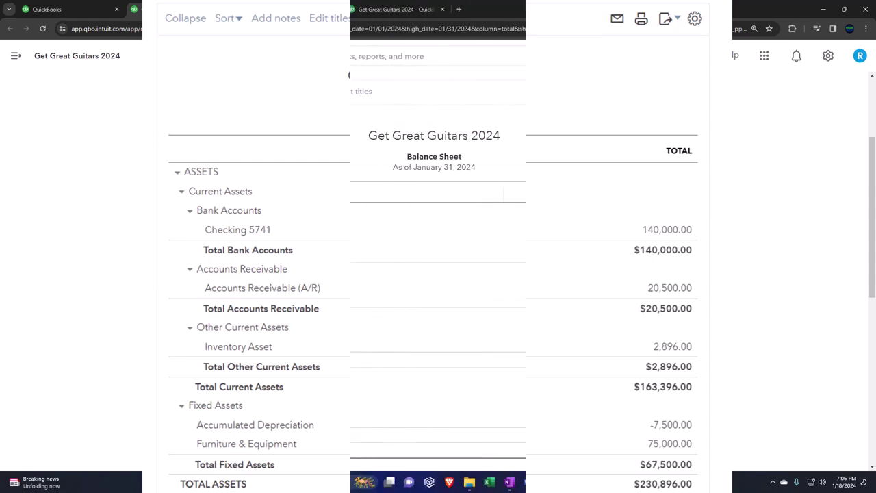
- Check the Profit and Loss report, return to the Balance Sheet and collapse its Assets, Liabilities and Equity sections
left_click(514, 31)
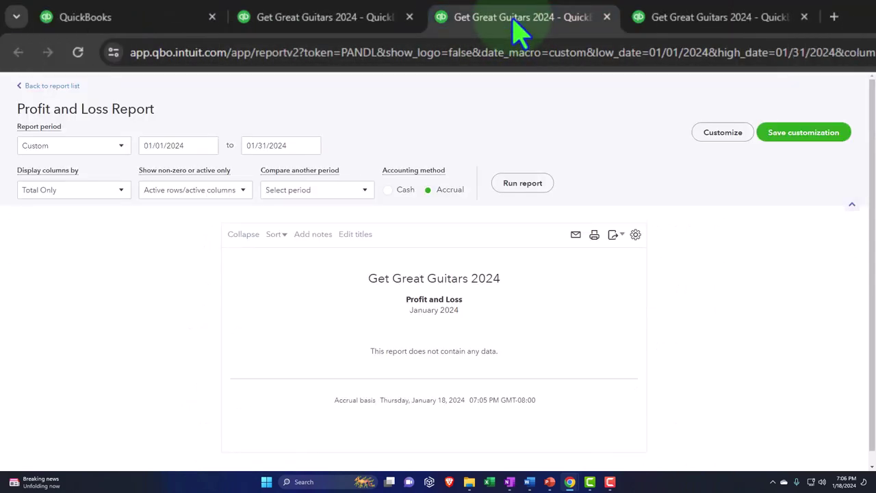
left_click(363, 29)
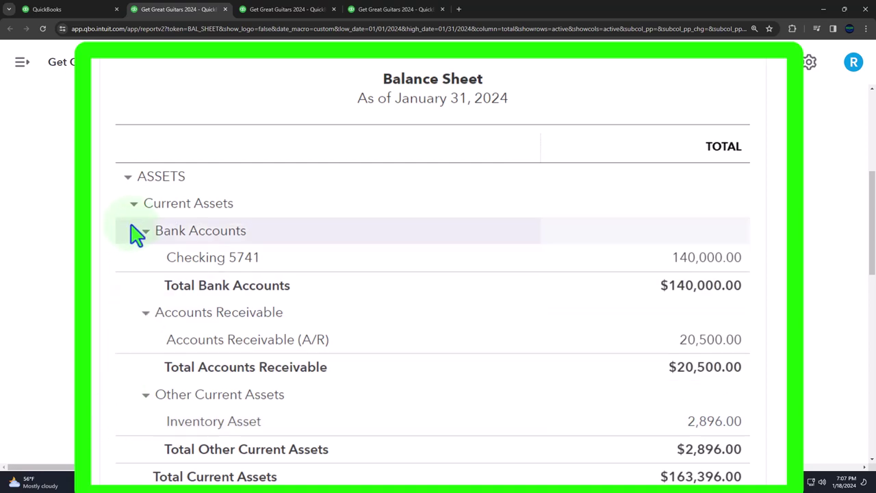
left_click(127, 177)
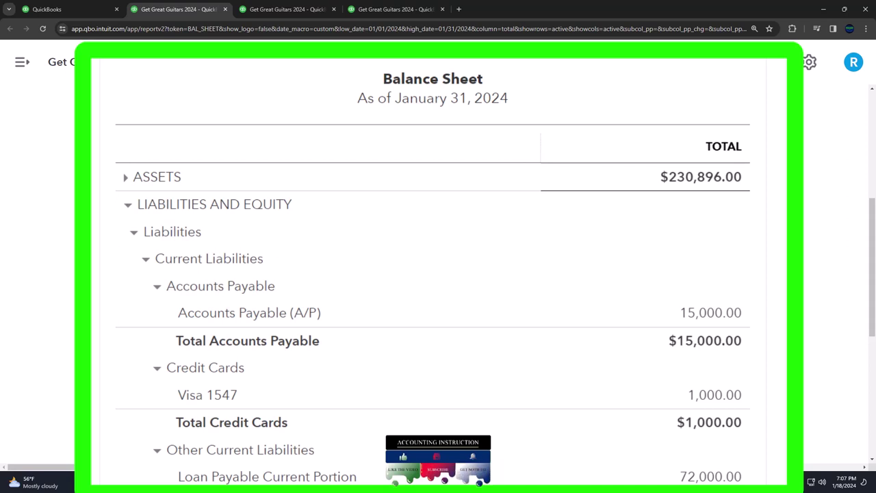
left_click(134, 233)
left_click(208, 253)
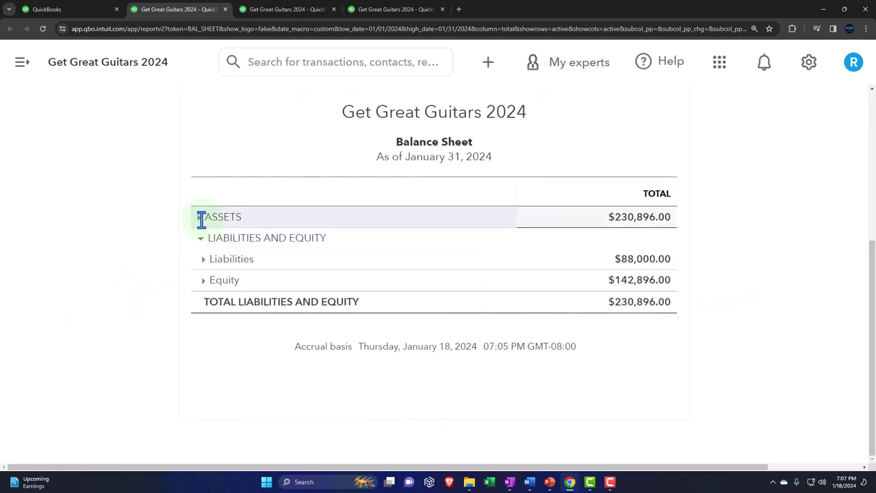
- Expand the Assets section of the Balance Sheet and examine its account amounts and the liabilities and equity totals
left_click(200, 217)
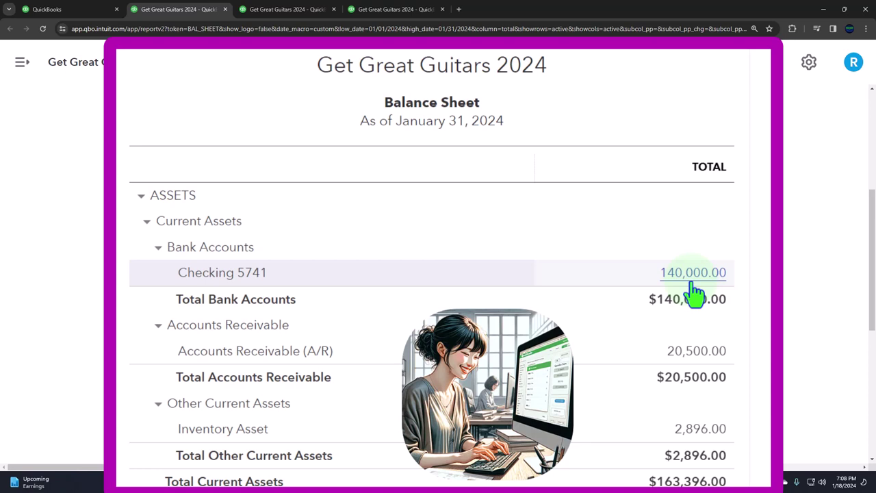
scroll(698, 354, "down", 2)
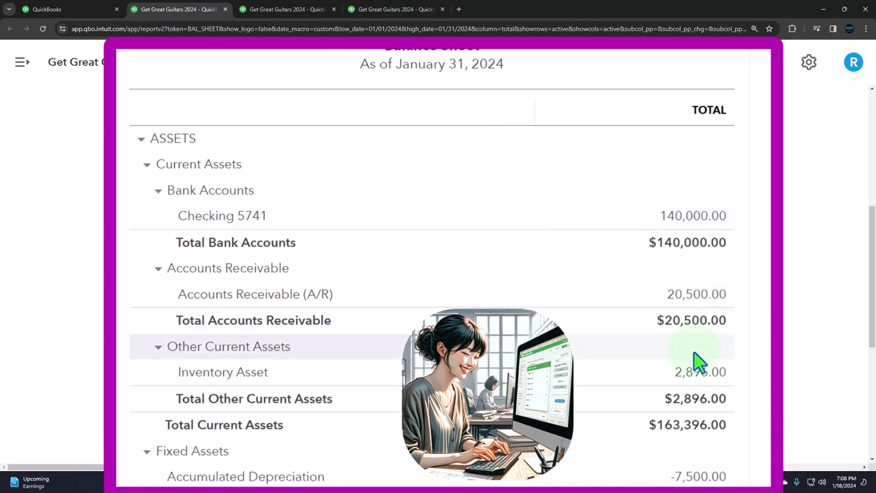
scroll(698, 371, "down", 3)
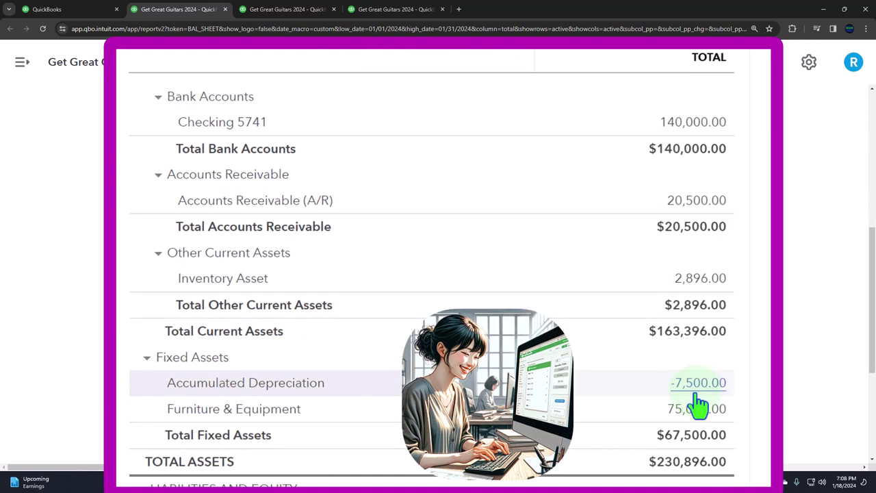
scroll(698, 405, "up", 2)
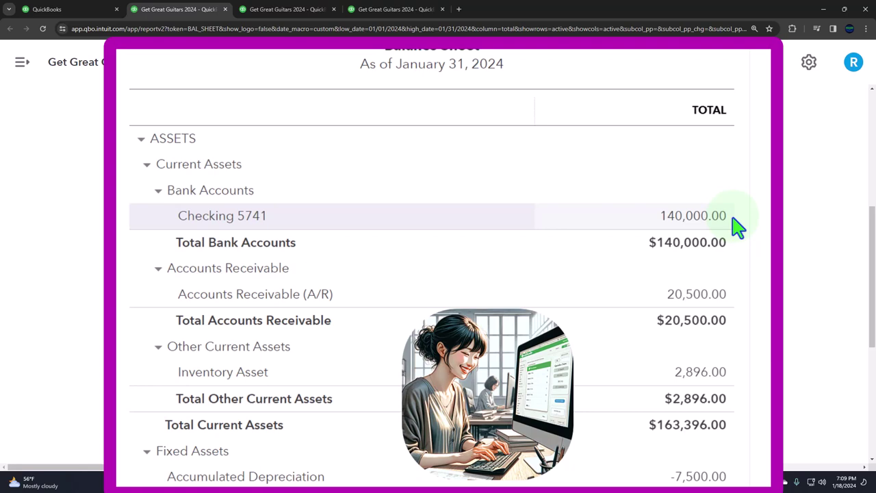
scroll(738, 226, "down", 5)
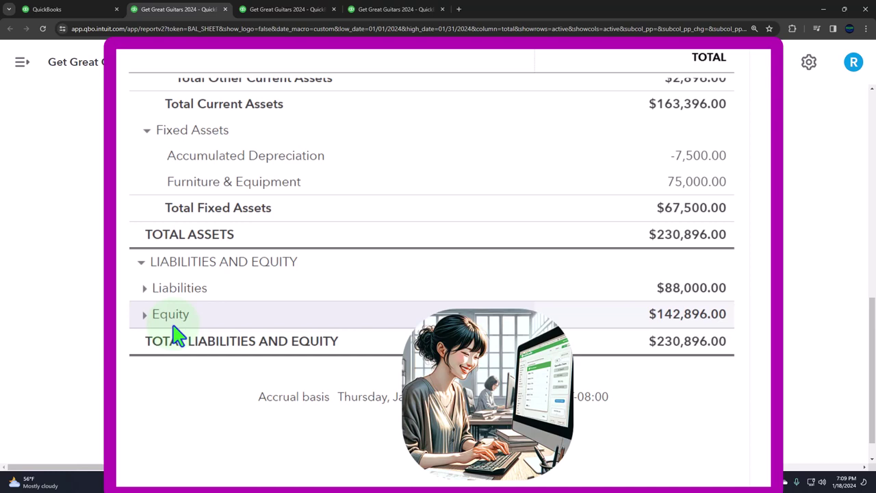
scroll(172, 334, "up", 7)
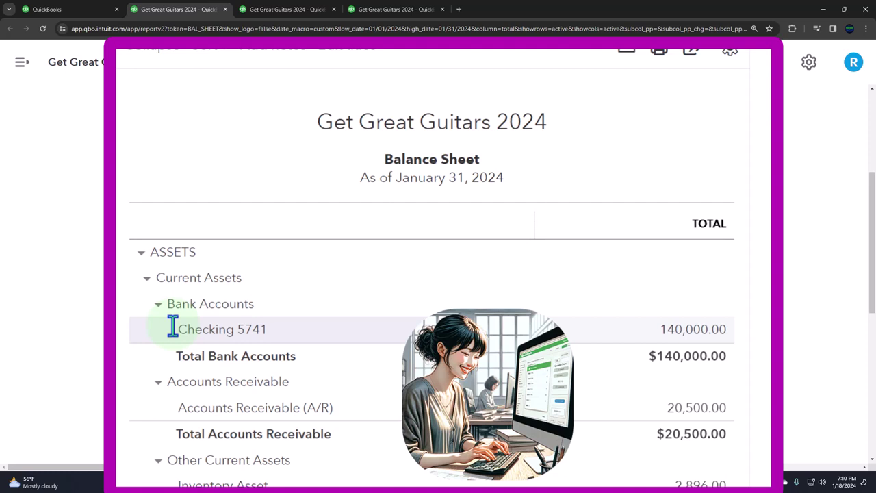
scroll(175, 331, "down", 1)
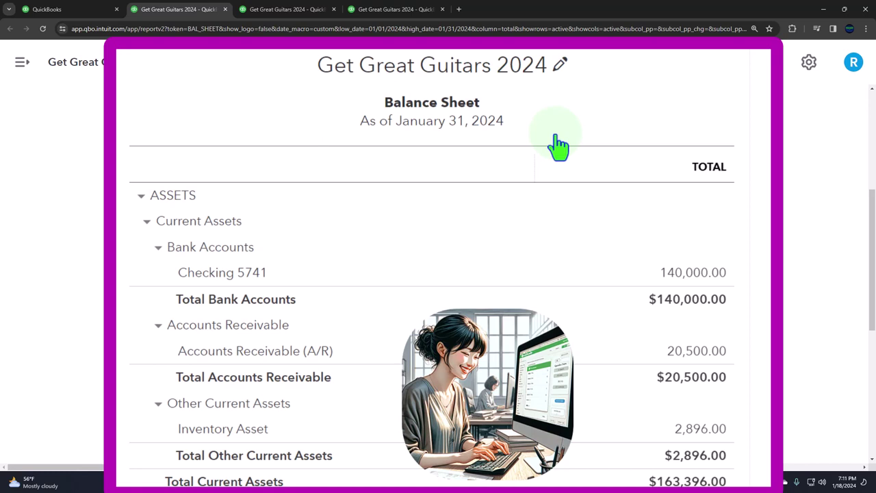
- Review the January 2024 Profit and Loss report and return to the Balance Sheet
left_click(288, 19)
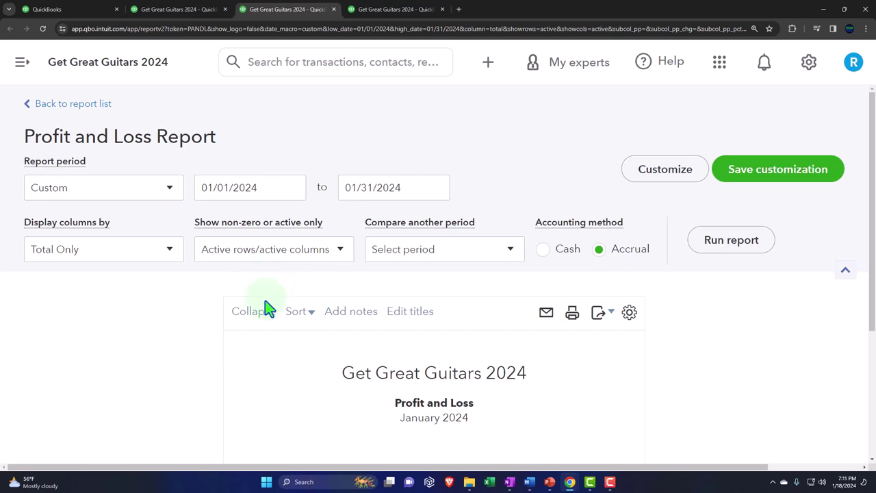
scroll(267, 310, "down", 1)
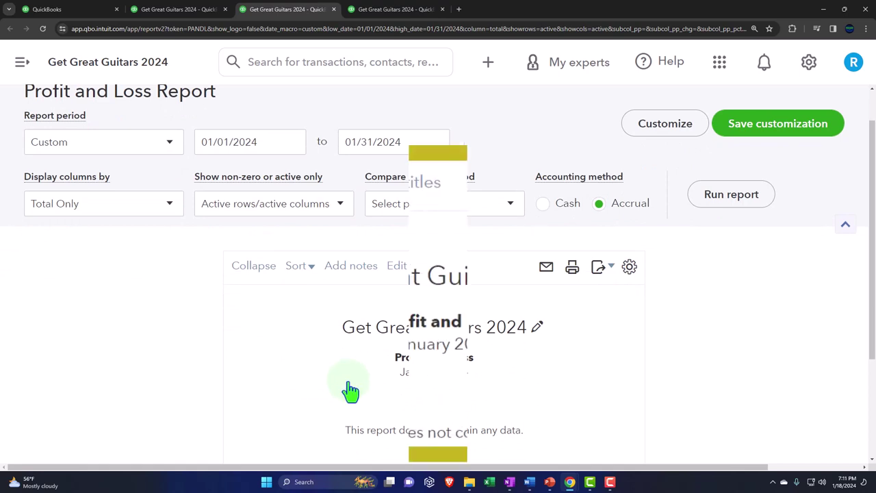
scroll(315, 373, "down", 1)
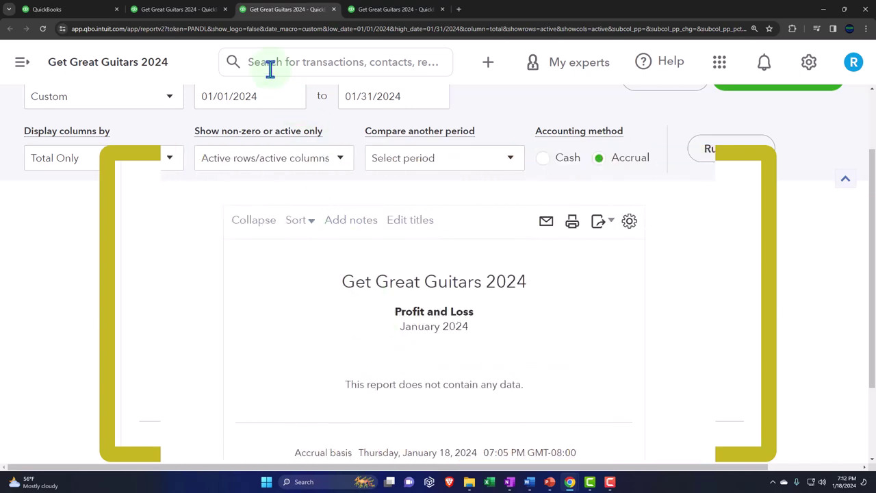
left_click(192, 15)
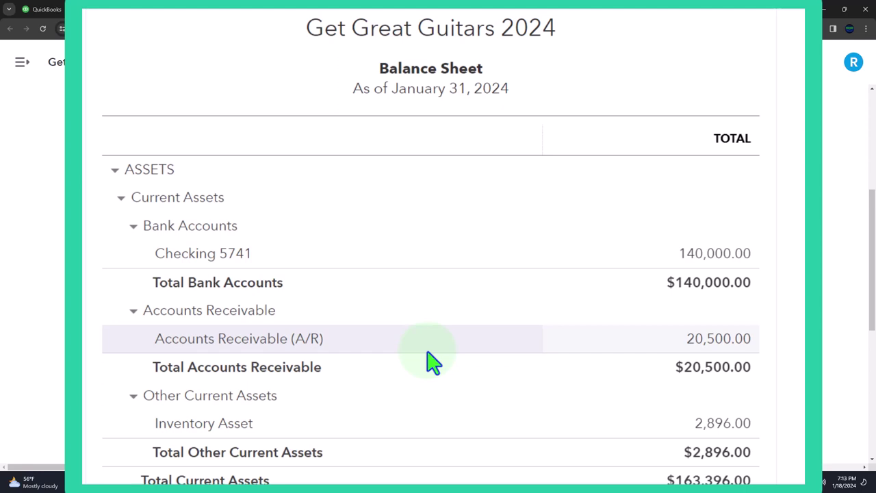
- Start a new vendor expense from the Reports page and dismiss the guided tip on the form
left_click(77, 15)
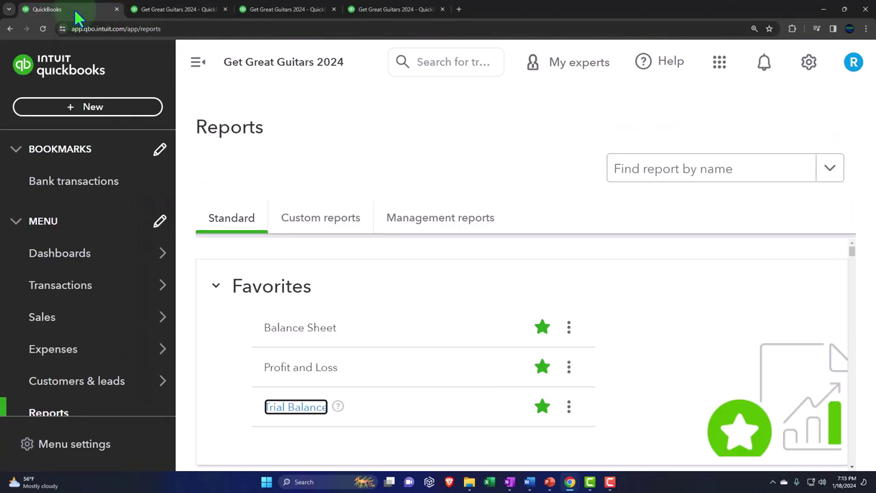
key("ctrl+minus")
mouse_move(75, 220)
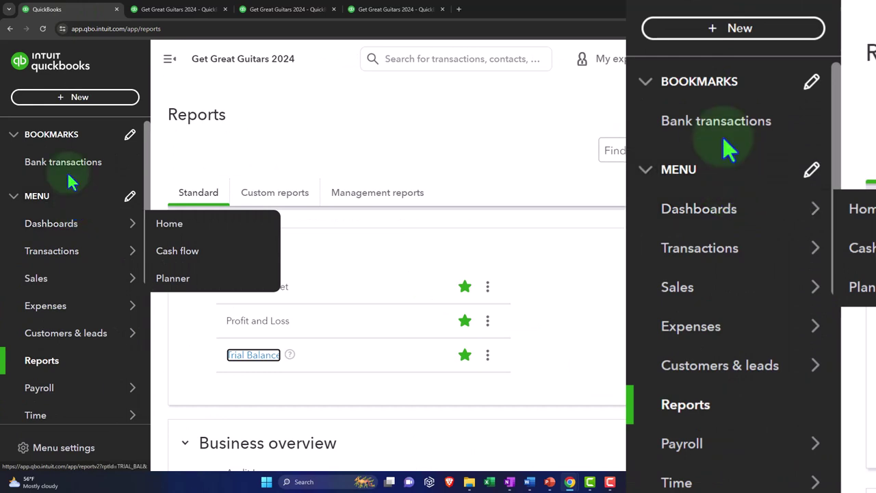
left_click(61, 99)
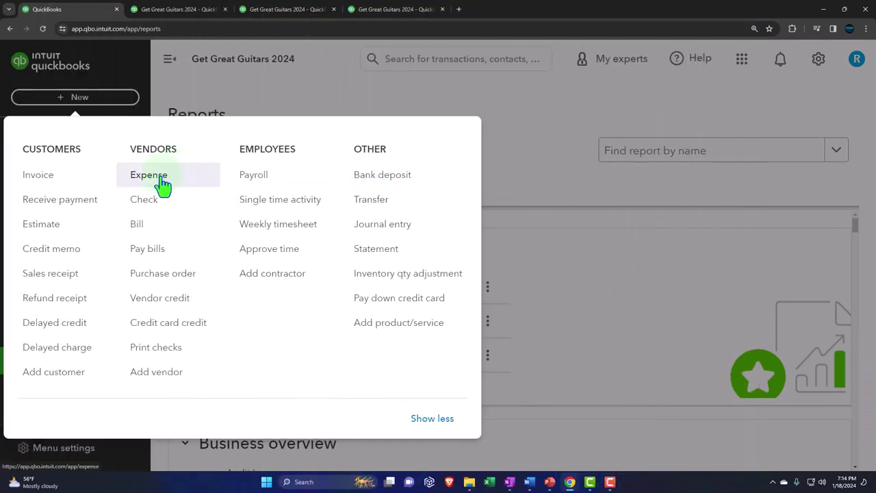
left_click(163, 184)
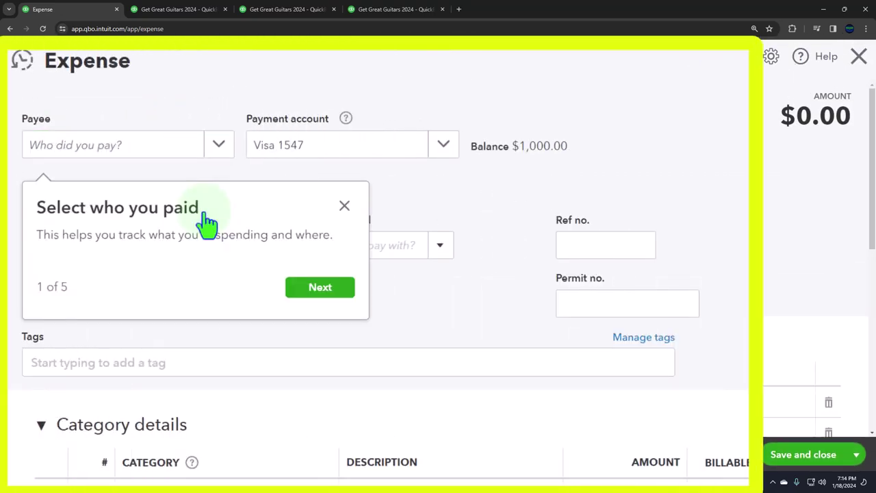
left_click(345, 208)
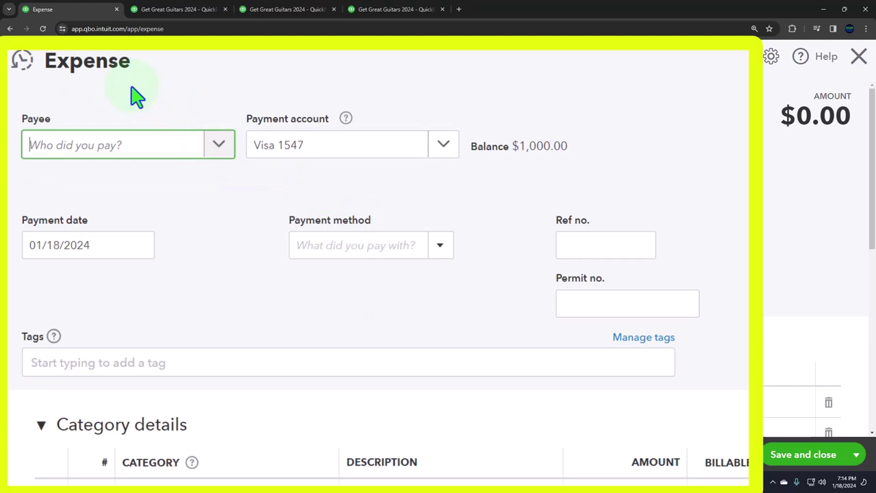
left_click(444, 147)
left_click(372, 219)
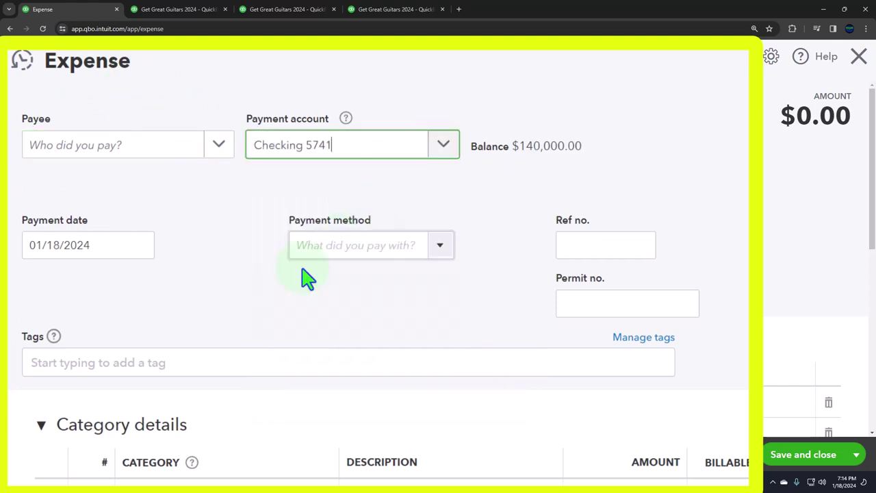
scroll(251, 313, "down", 1)
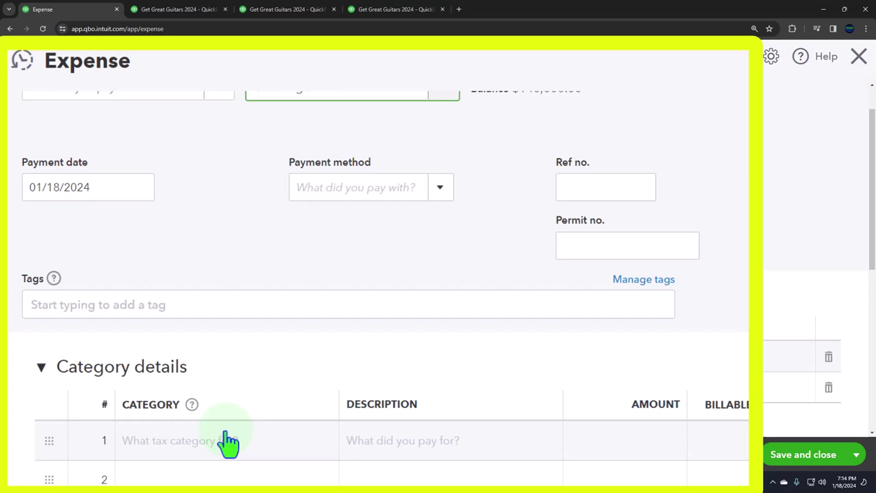
left_click(858, 65)
left_click(524, 284)
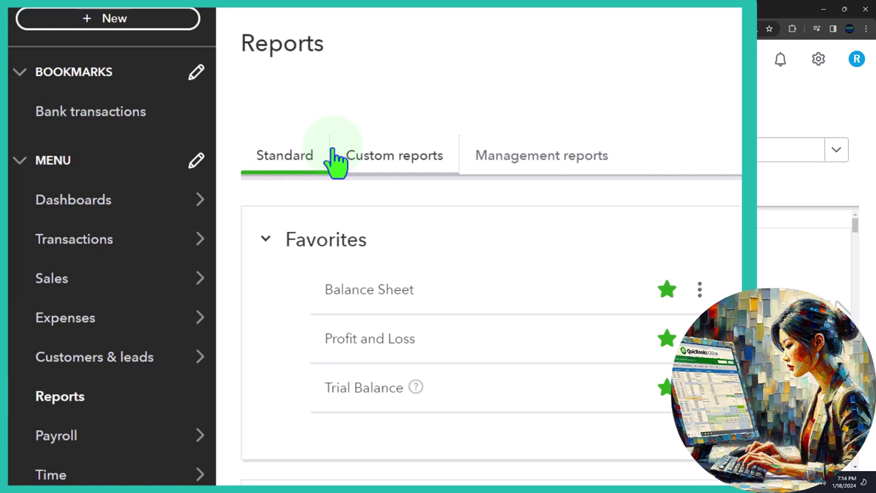
- Open the chart of accounts and hide the navigation menu
left_click(279, 156)
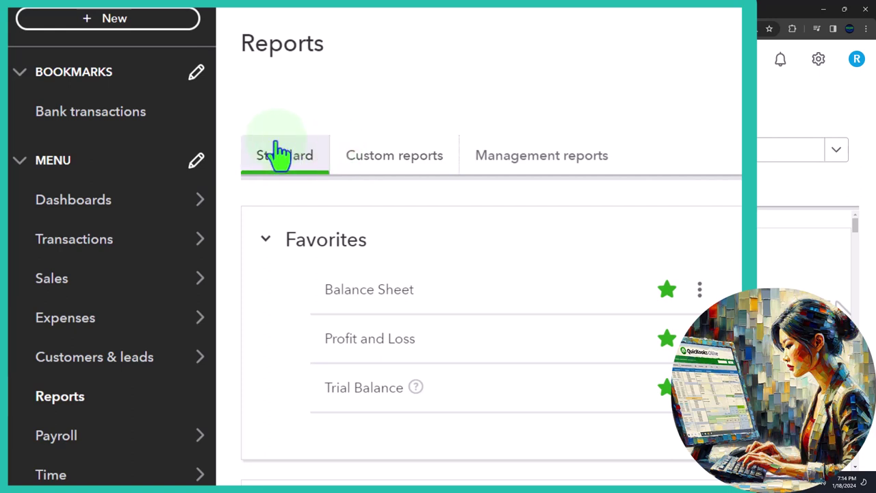
left_click(102, 31)
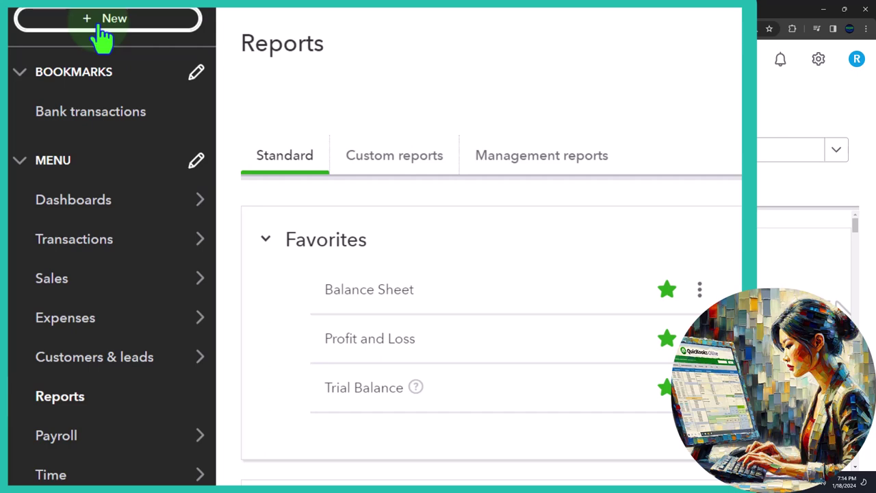
scroll(102, 206, "down", 4)
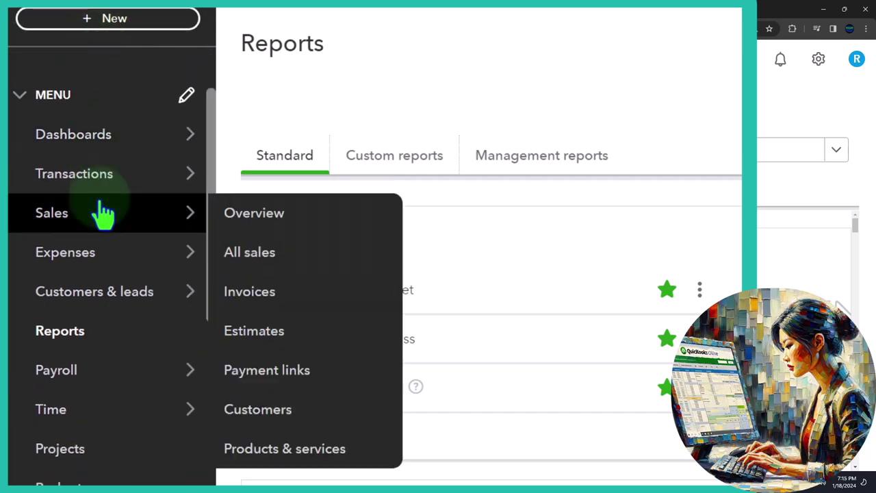
mouse_move(87, 316)
scroll(89, 325, "up", 4)
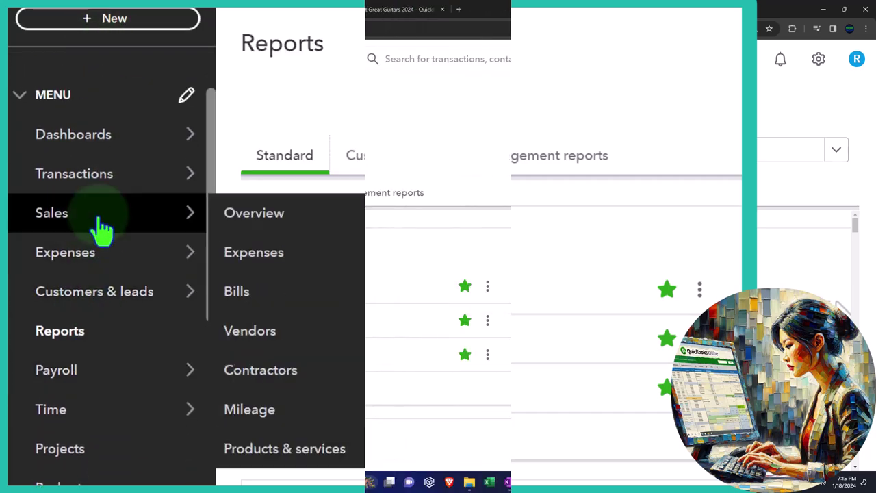
left_click(91, 193)
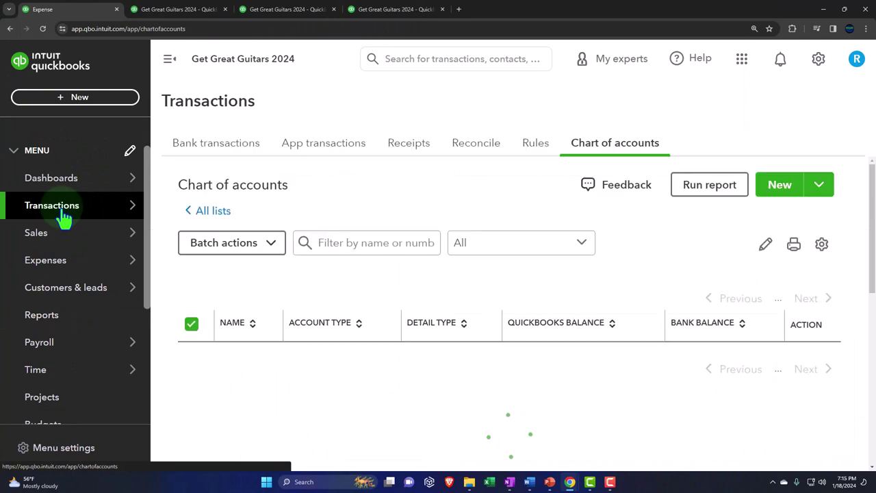
left_click(616, 145)
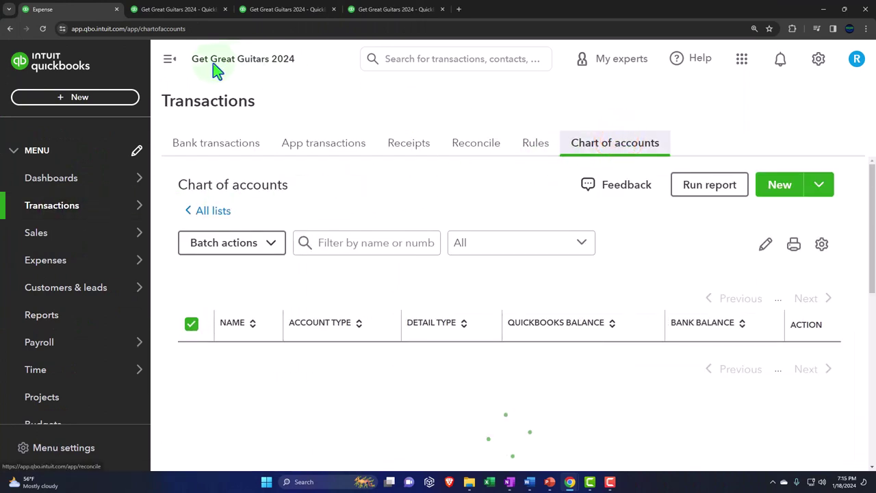
left_click(170, 59)
- Review the accounts, types and balances in the chart of accounts, then inspect the new account form and close it without saving
scroll(224, 278, "down", 3)
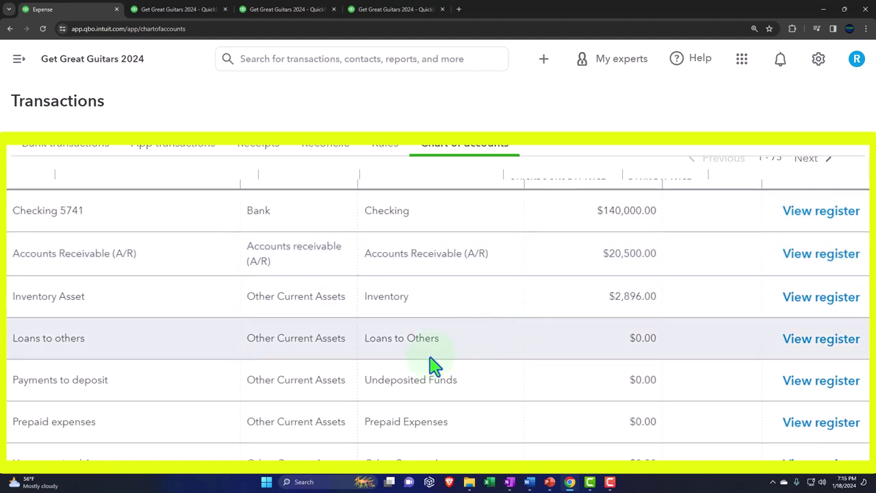
scroll(433, 366, "down", 1)
scroll(434, 365, "down", 1)
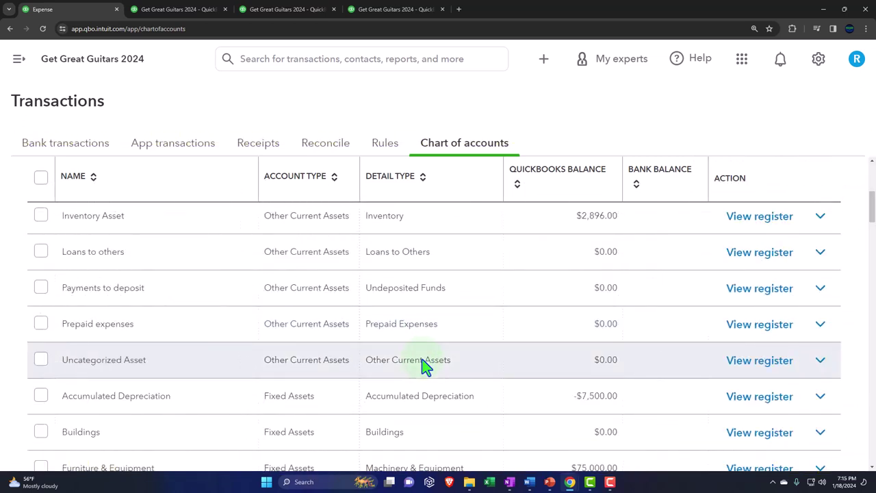
scroll(424, 366, "up", 3)
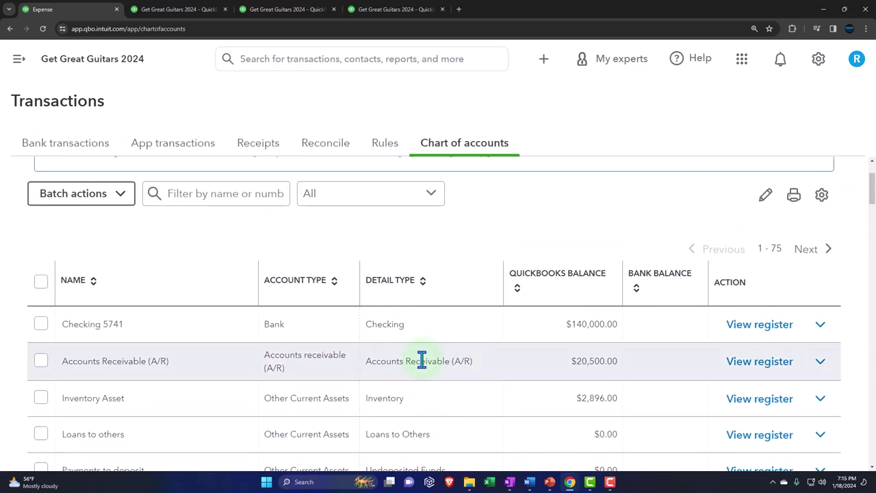
scroll(422, 361, "up", 2)
left_click(781, 199)
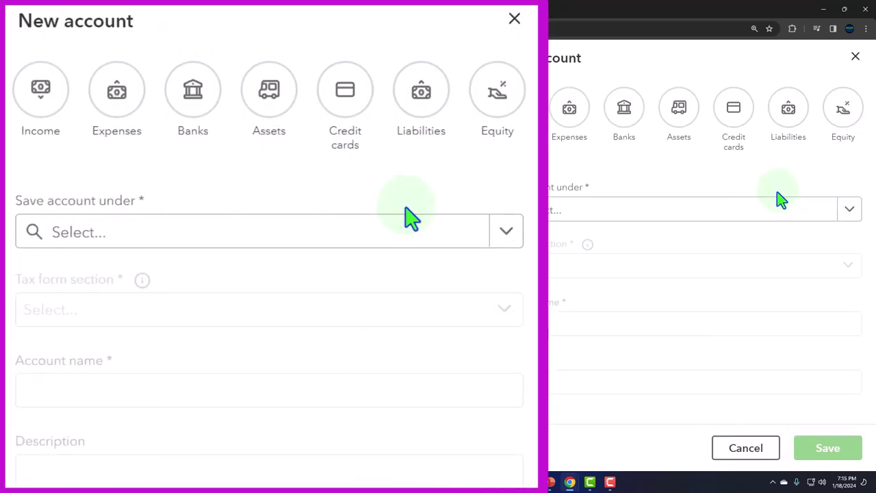
left_click(695, 126)
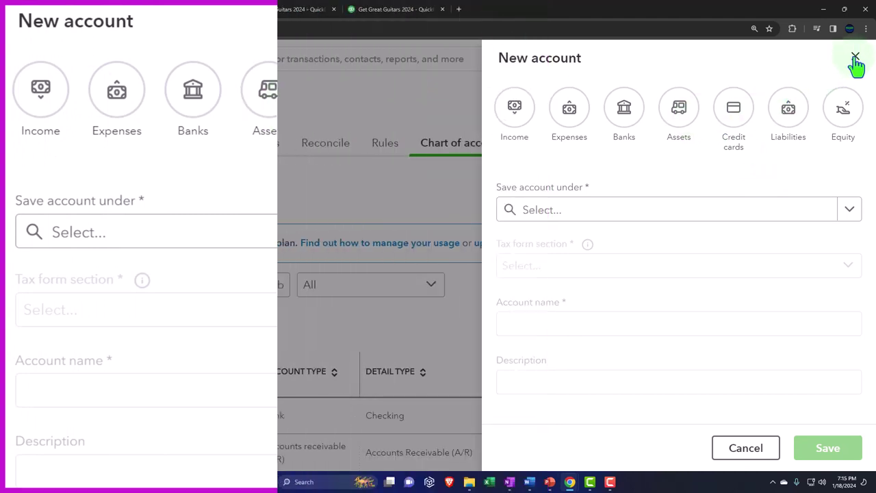
left_click(855, 57)
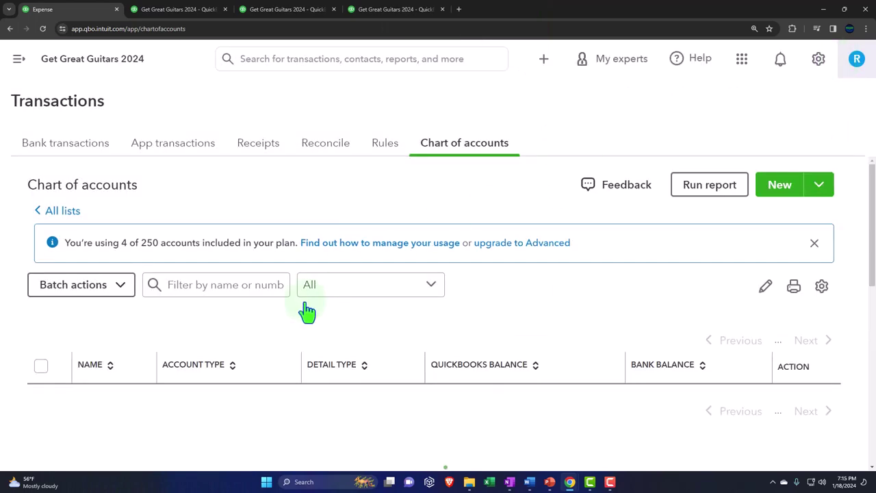
- Open the register of the Checking 5741 account and start a new expense entry
scroll(304, 309, "down", 2)
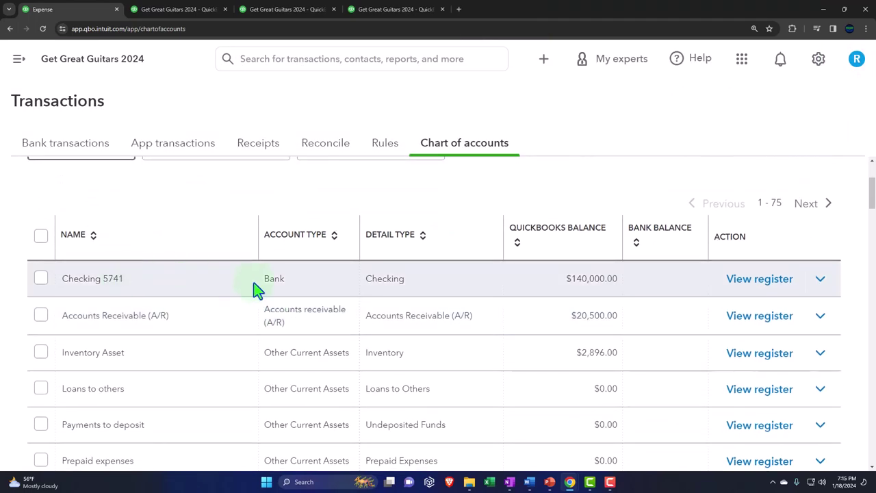
left_click(757, 287)
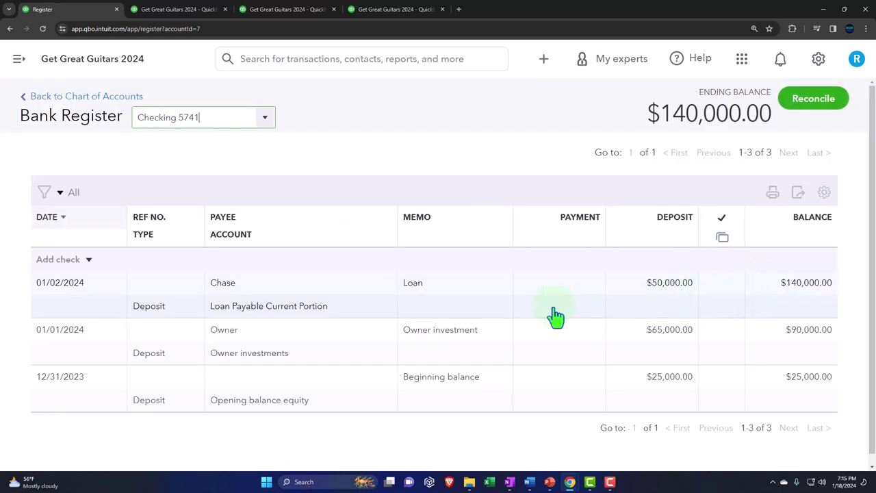
left_click(88, 260)
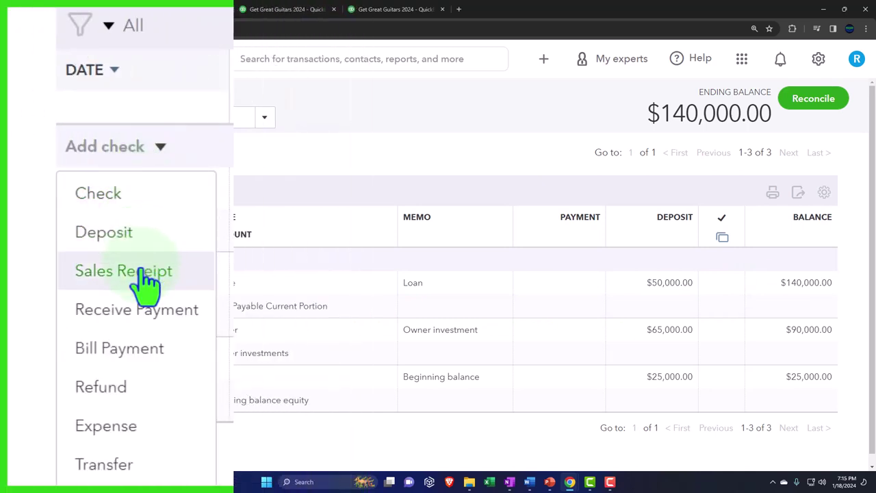
left_click(72, 419)
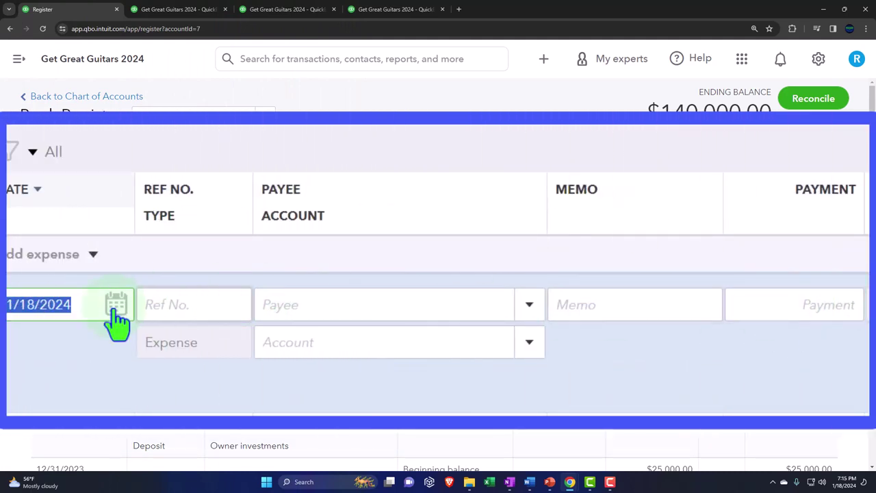
- Date the expense entry 01/04/2024 and leave its reference number blank
key("minus")
key("BackSpace")
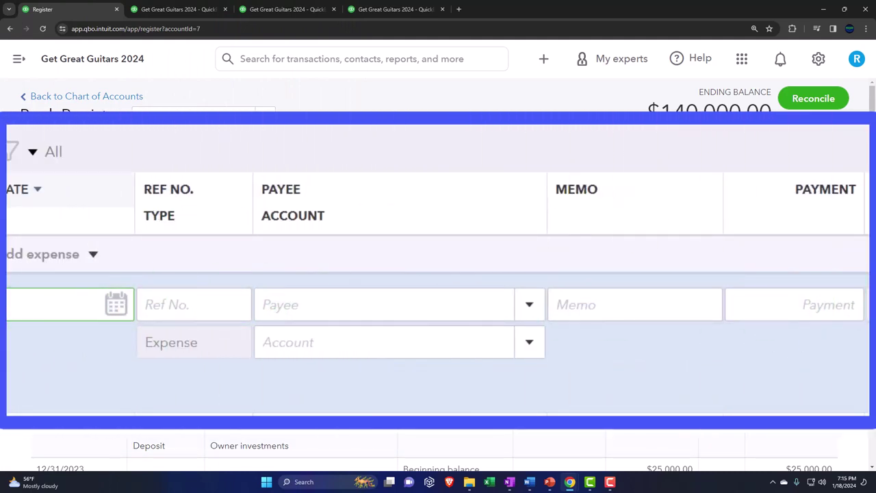
type("1/04/2024")
key("Tab")
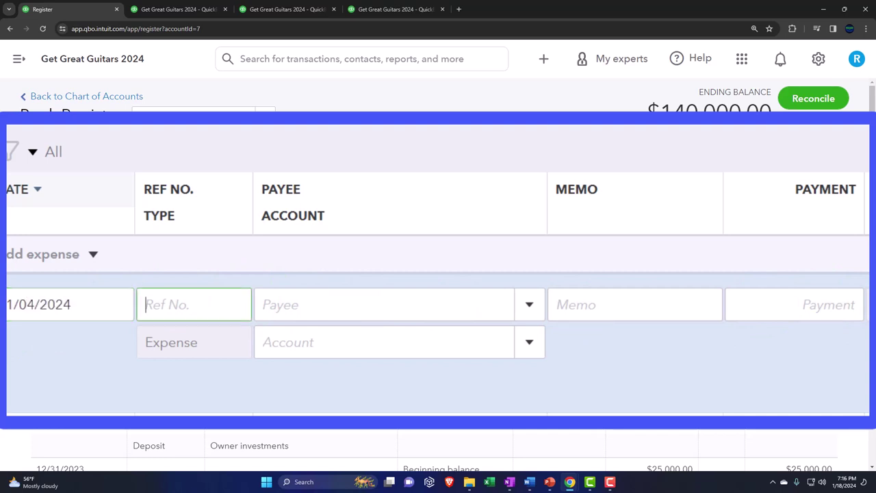
key("Tab")
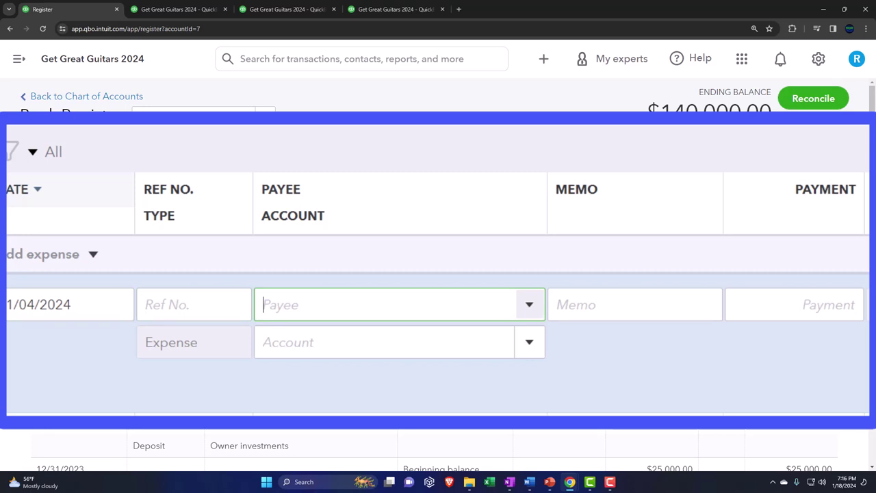
- Add Vanguard as a new vendor with the corrected spelling and use it as the expense's payee
type("Vangard")
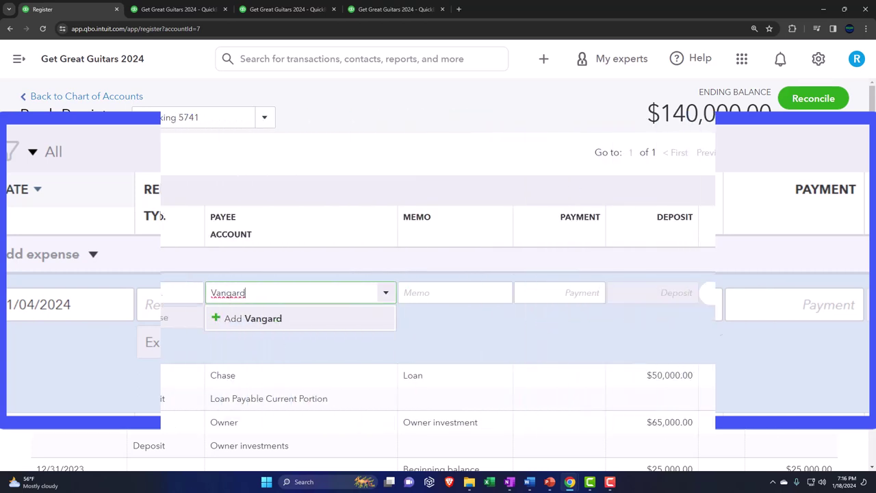
key("Tab")
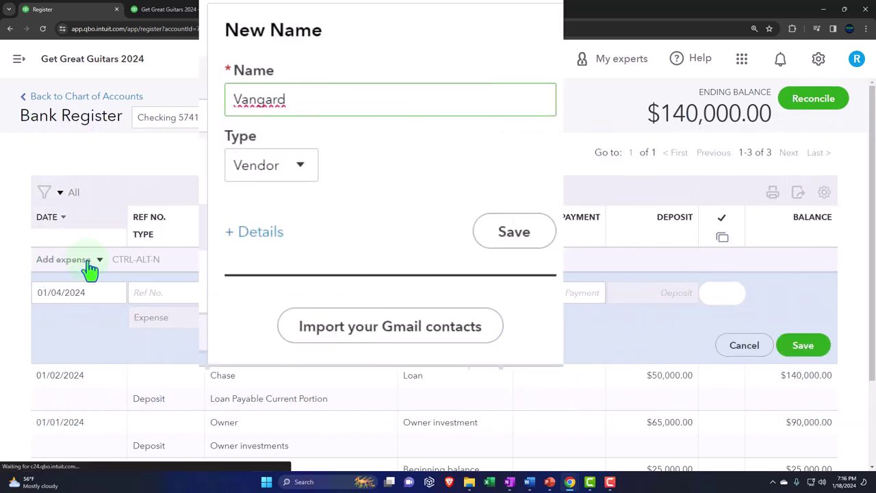
right_click(261, 102)
left_click(293, 120)
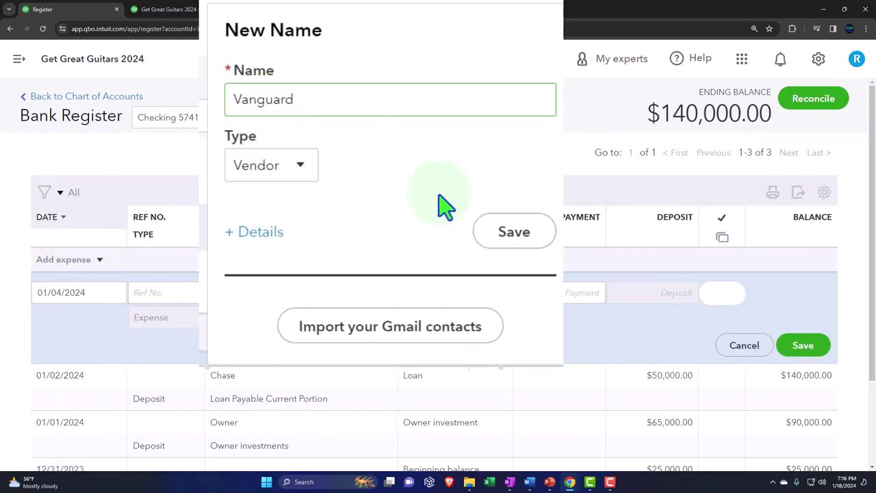
left_click(510, 231)
key("Tab")
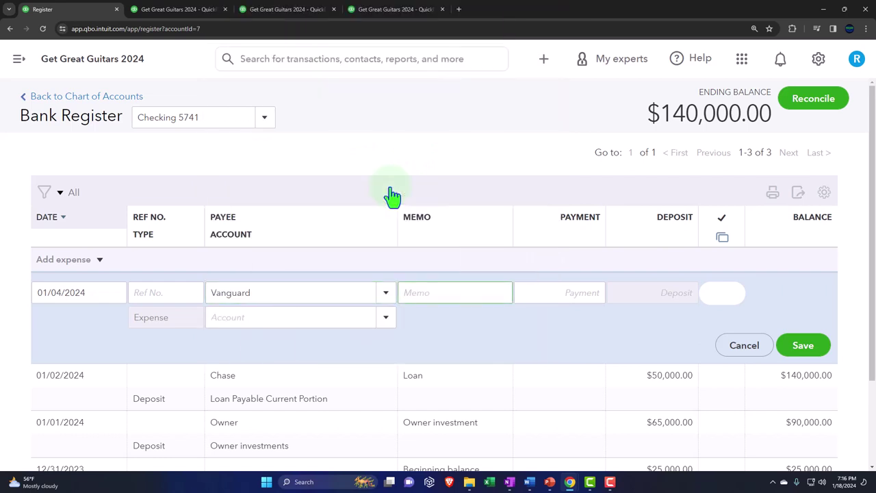
- Enter the memo "Investments in Stocks and Bonds" and a payment of 12,000 for the Vanguard expense
type("Investments in ")
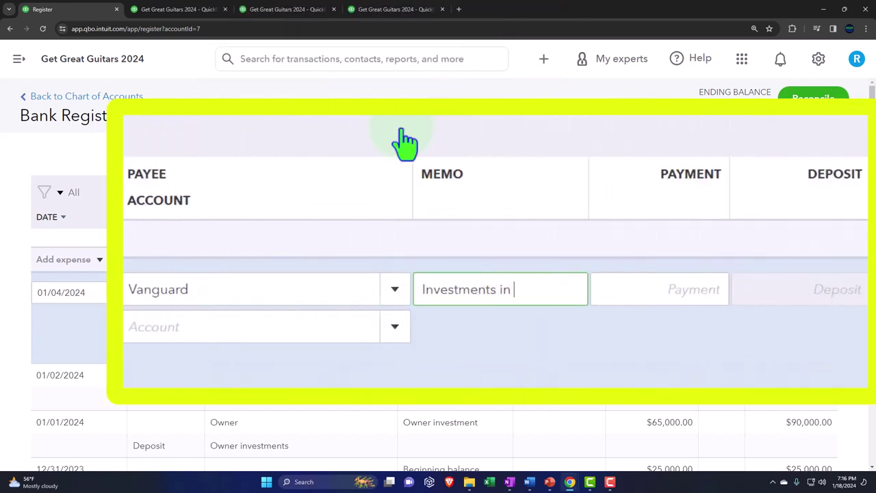
type("Stocks and Bonds")
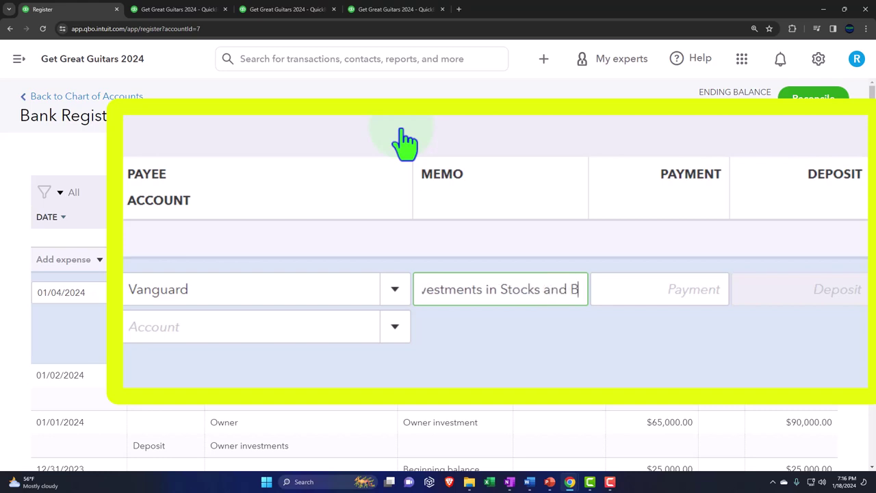
key("Tab")
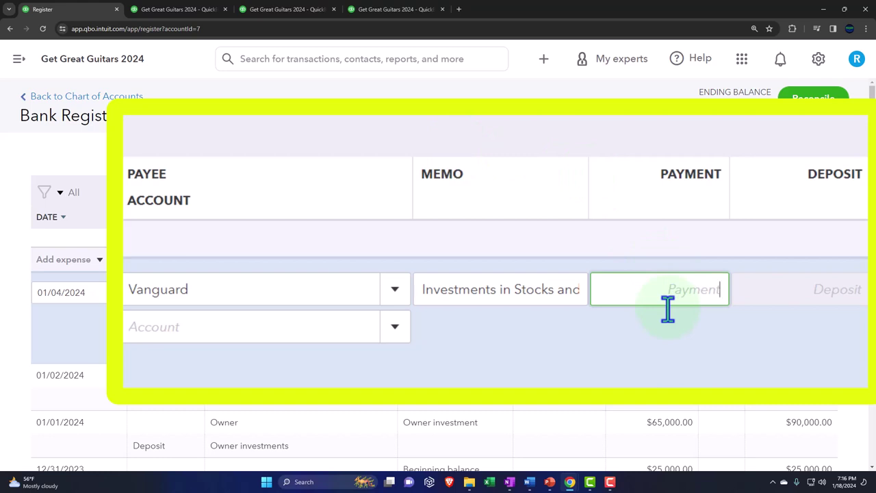
type("12,000")
key("Tab")
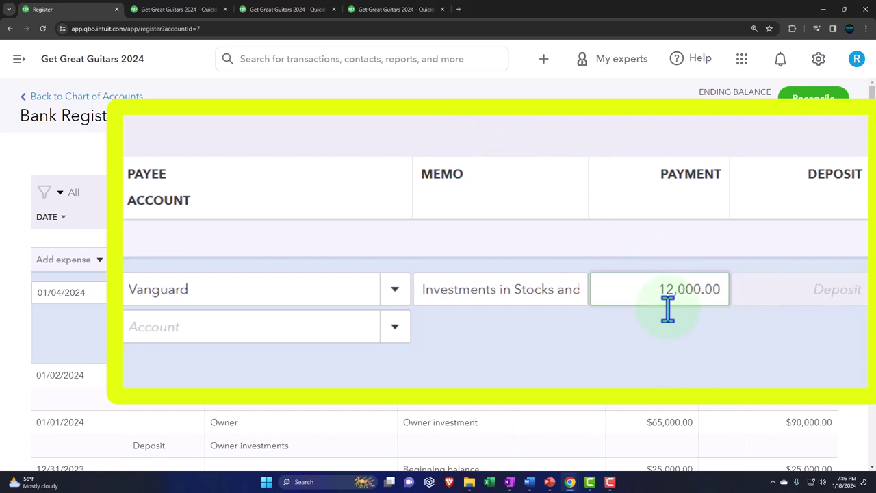
key("Tab")
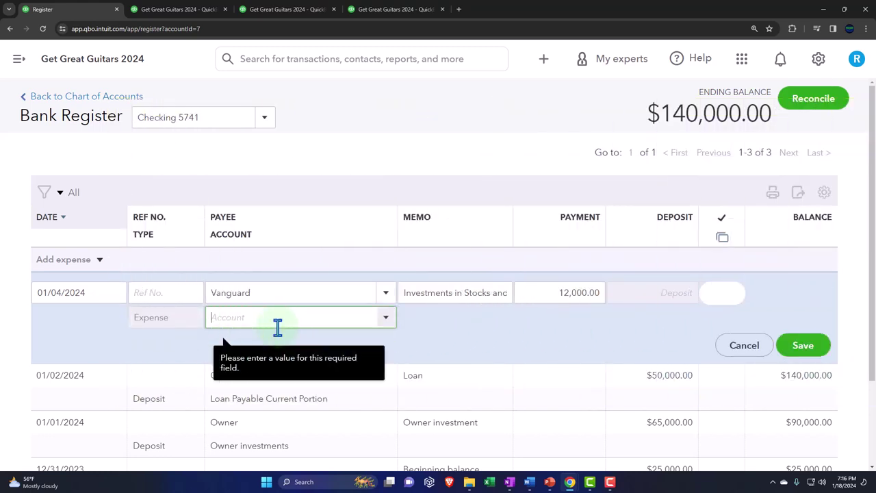
- Start a new account for the expense with account type Other Current Assets and detail type Investments - Other
left_click(386, 321)
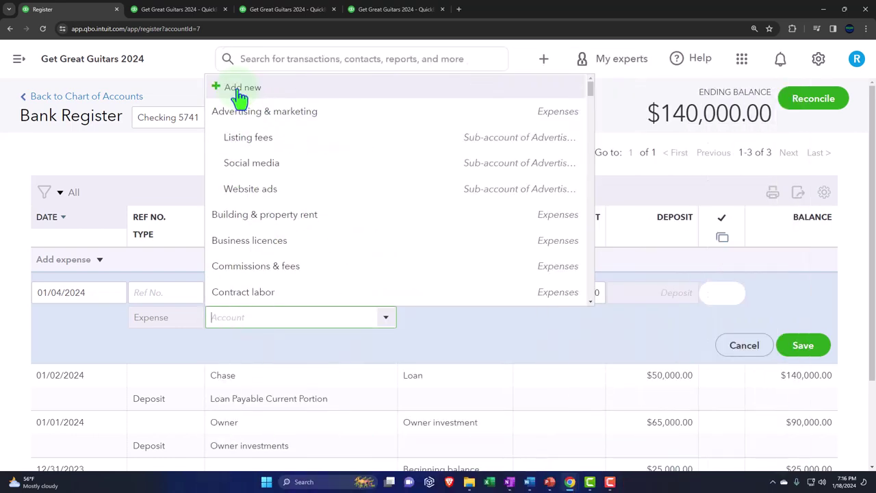
left_click(238, 93)
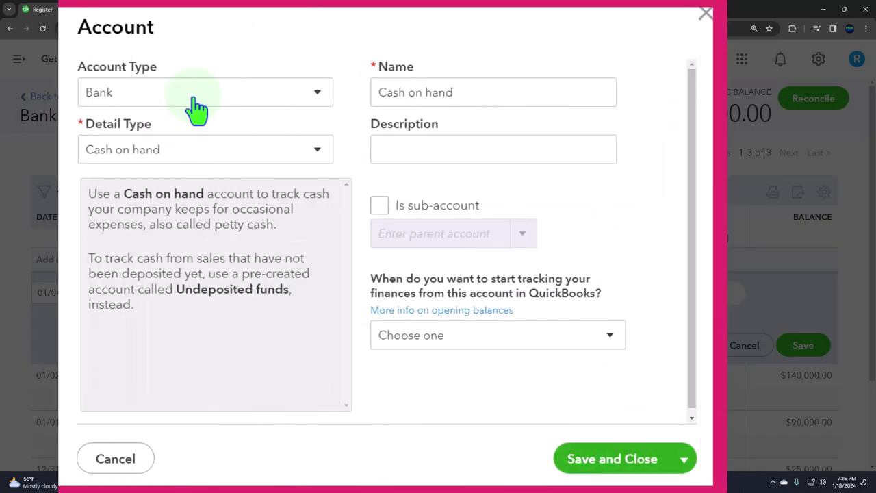
left_click(290, 142)
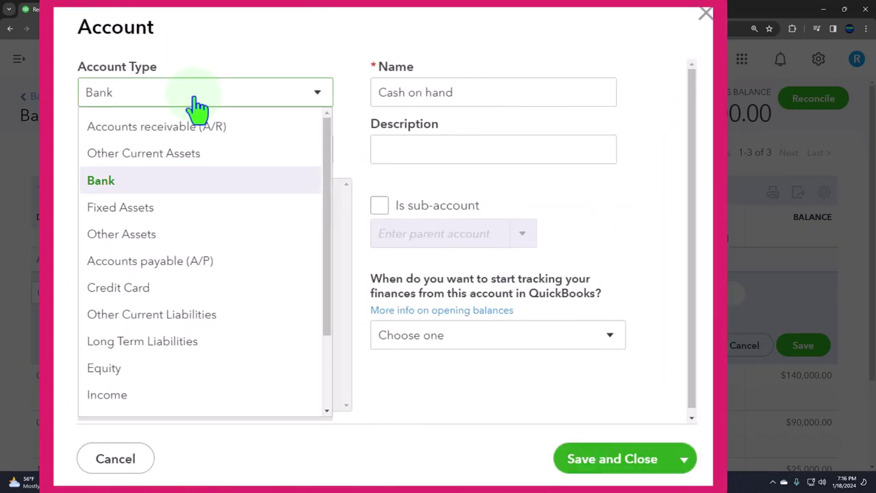
left_click(160, 161)
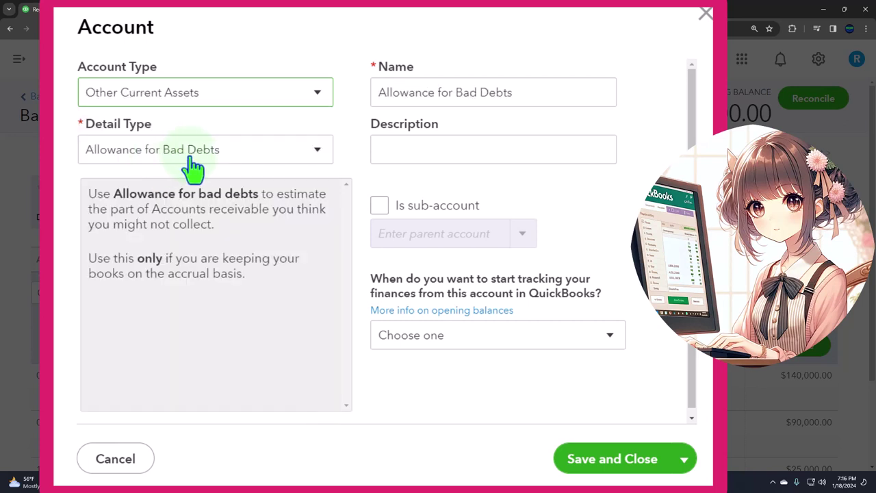
left_click(241, 156)
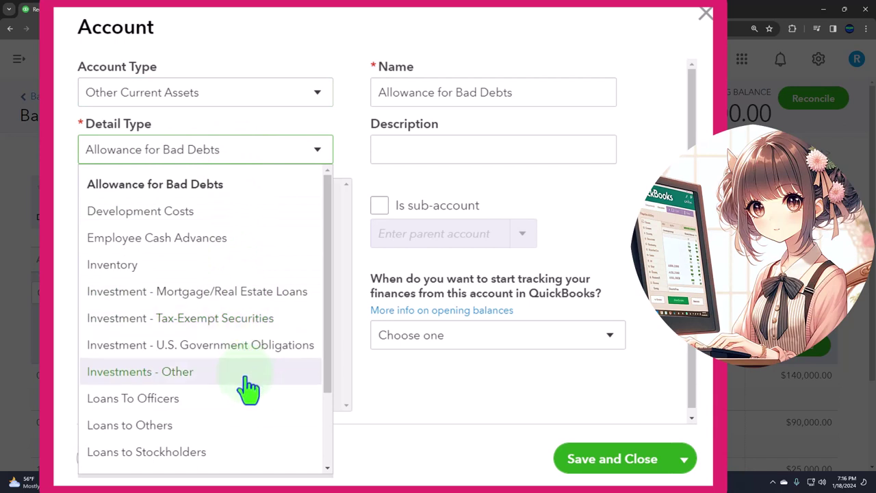
left_click(243, 372)
- Name the new account "Investments - Short Term Stock & Bonds", save it as the expense's account, and save the expense entry
triple_click(507, 96)
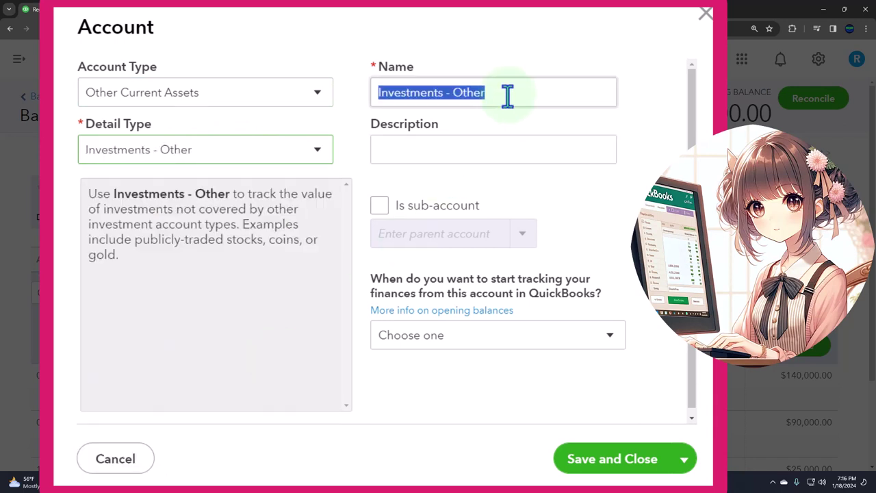
left_click(553, 95)
key("BackSpace")
key("BackSpace")
key("BackSpace")
key("BackSpace")
key("BackSpace")
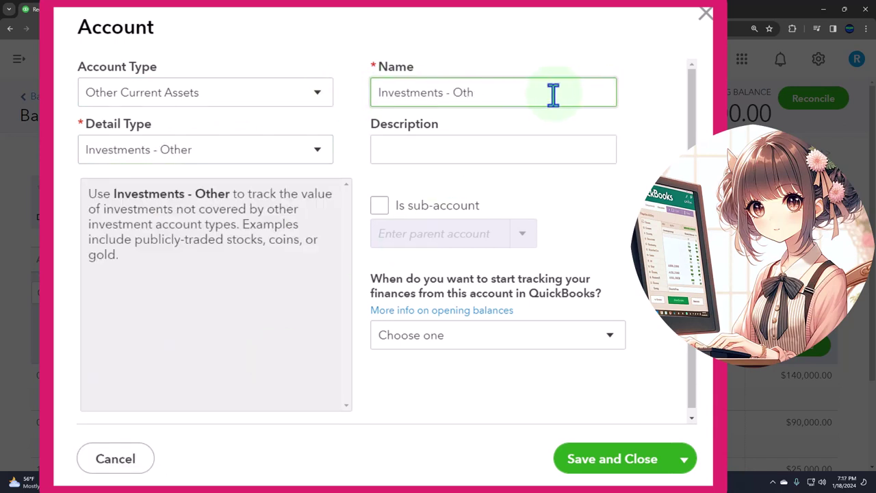
type("Short Term Stoc")
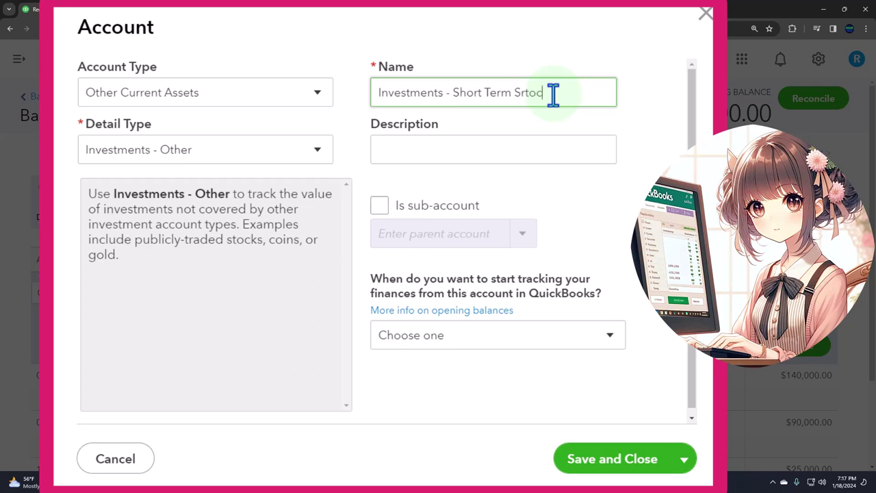
key("BackSpace")
key("BackSpace")
type("ock & bonds")
key("BackSpace")
key("BackSpace")
key("BackSpace")
key("BackSpace")
key("BackSpace")
type("Bong")
key("BackSpace")
type("ds")
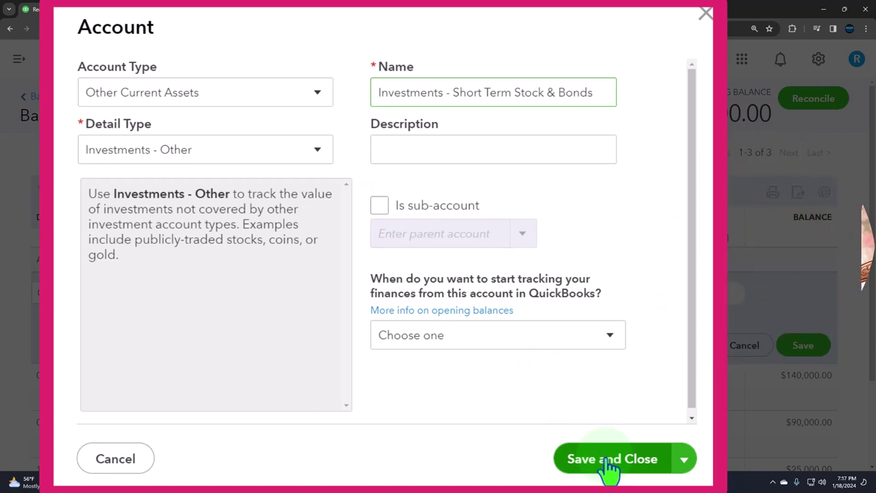
left_click(608, 460)
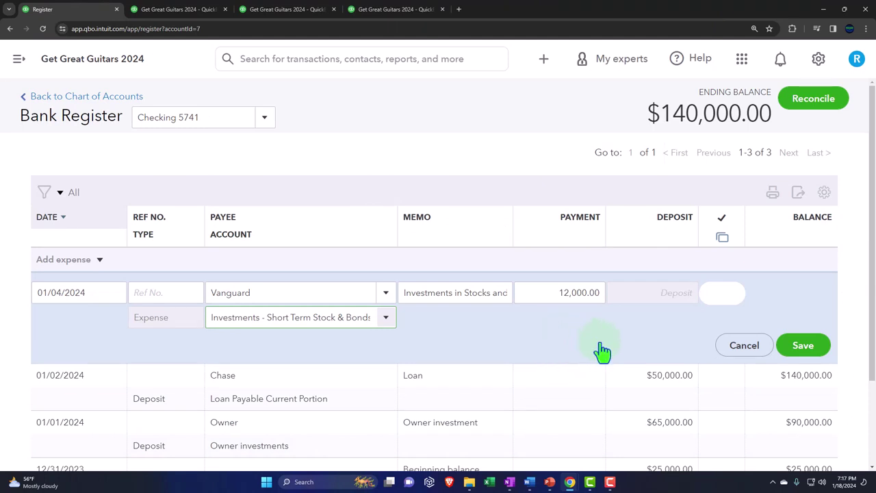
left_click(799, 356)
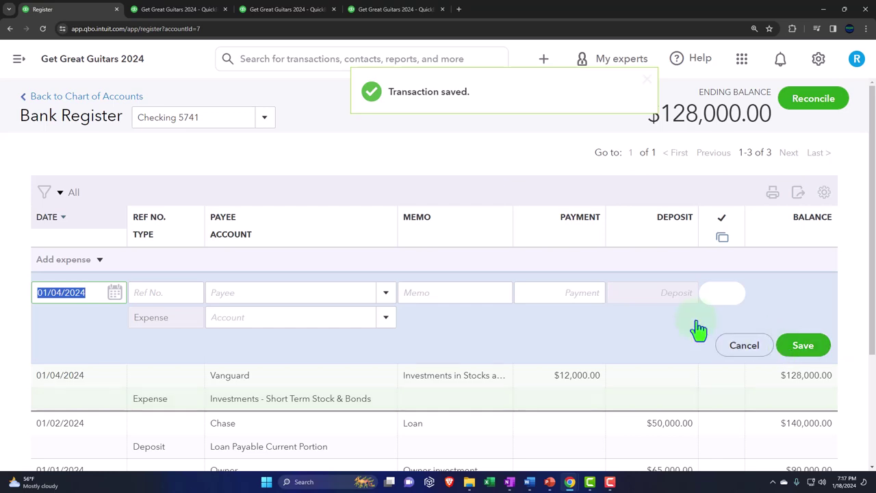
- Rerun the January 2024 Balance Sheet report and review its current assets
left_click(188, 14)
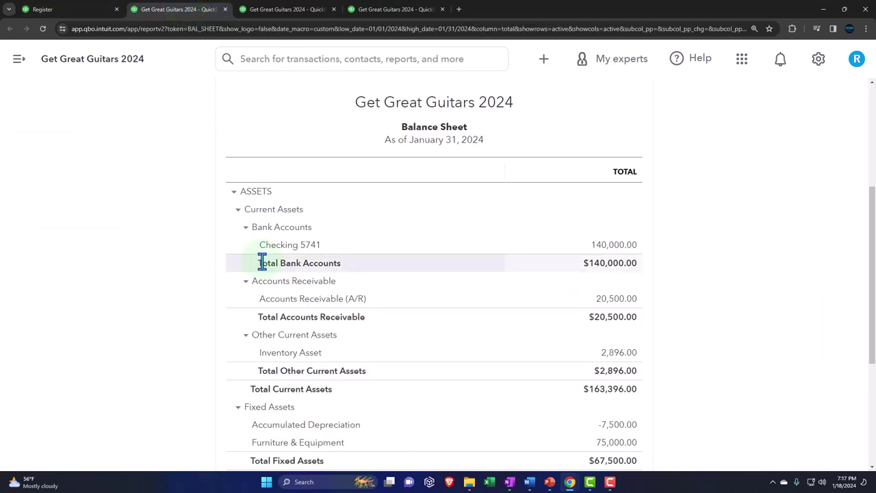
scroll(262, 260, "up", 4)
left_click(626, 214)
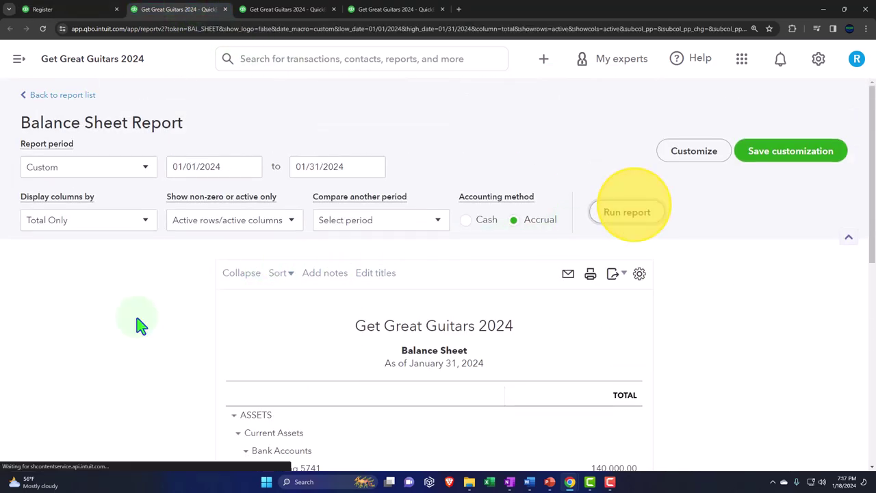
scroll(137, 322, "down", 3)
scroll(438, 273, "down", 2)
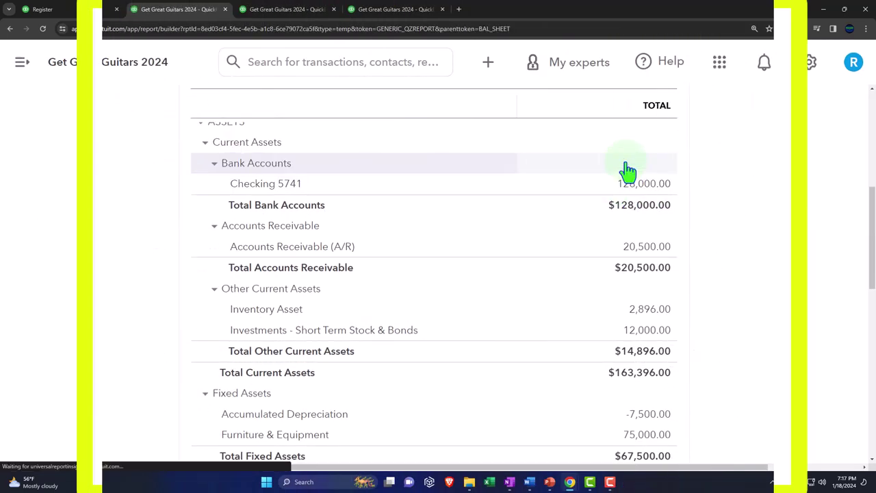
- Drill into the Checking 5741 balance, inspect the Vanguard expense behind it, and return to the Balance Sheet
left_click(687, 120)
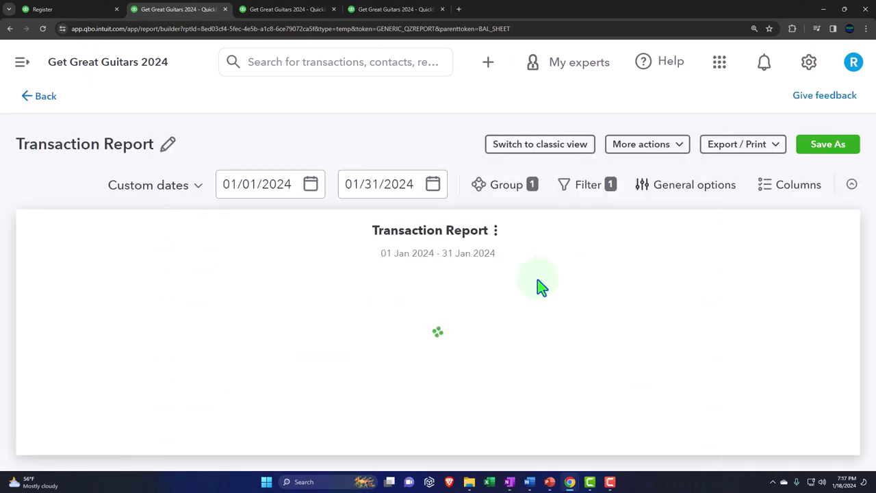
key("ctrl+minus")
key("ctrl+minus")
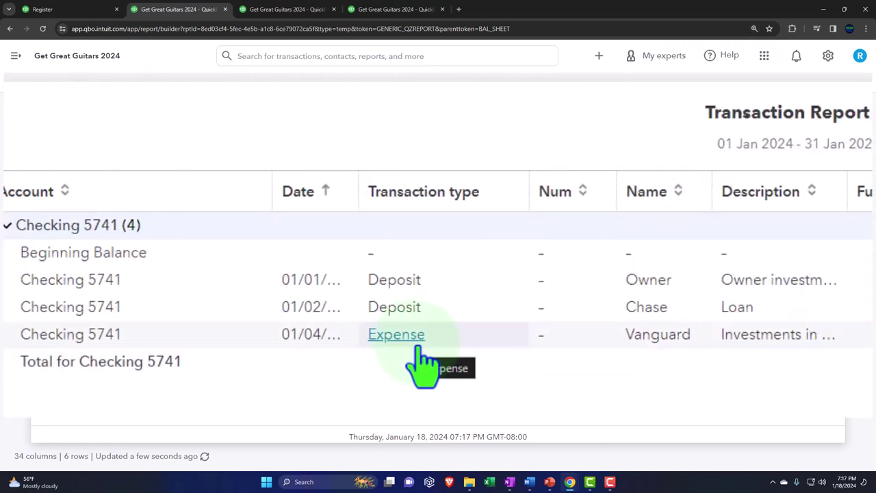
left_click(742, 290)
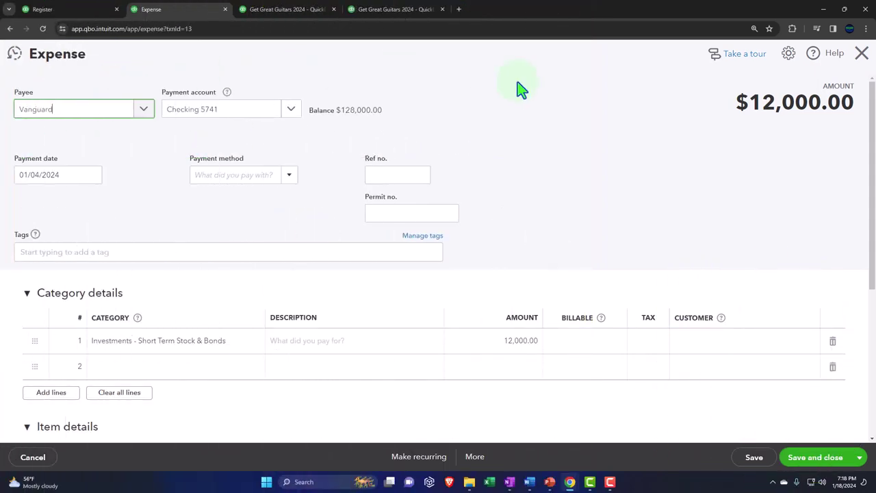
left_click(860, 61)
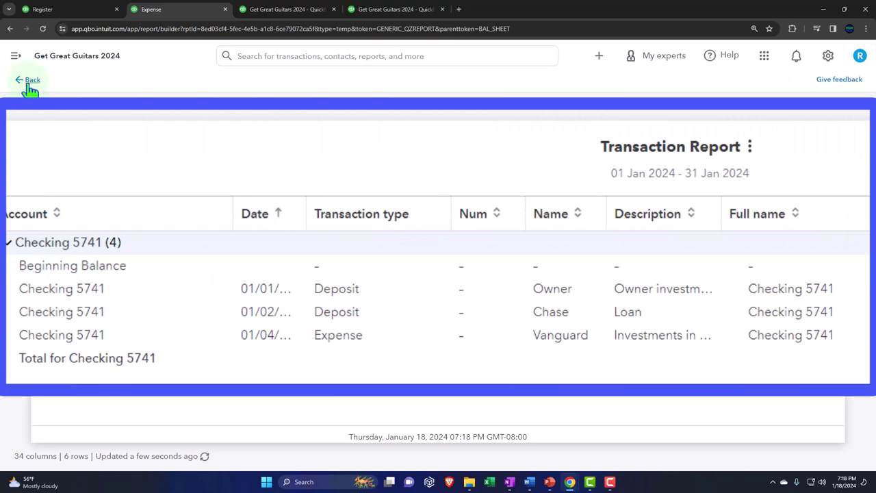
left_click(28, 80)
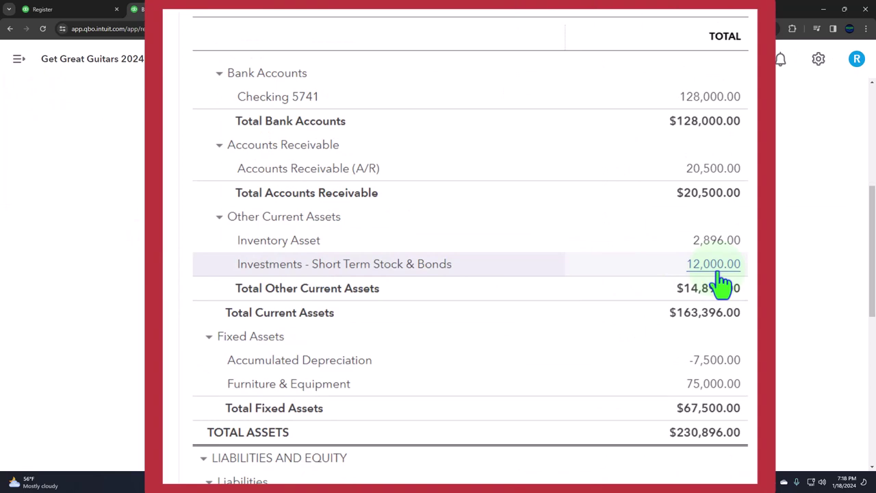
- Inspect the transactions behind the Investments - Short Term Stock & Bonds balance and return to the Balance Sheet
left_click(619, 271)
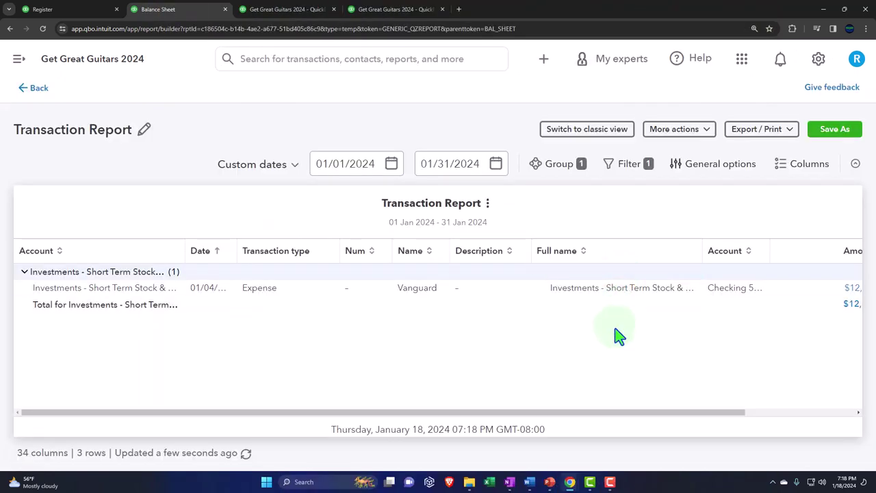
key("ctrl+minus")
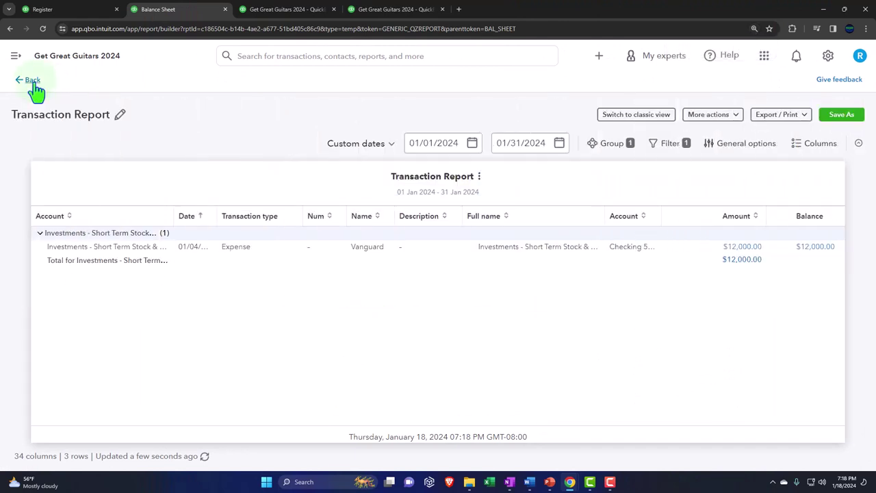
left_click(32, 80)
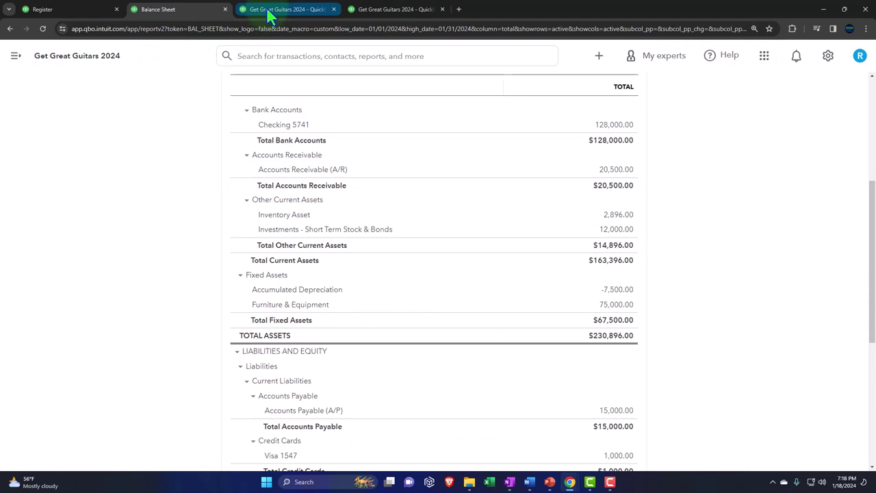
- Rerun the January 2024 Profit and Loss report, then return to the Balance Sheet
left_click(267, 9)
left_click(513, 171)
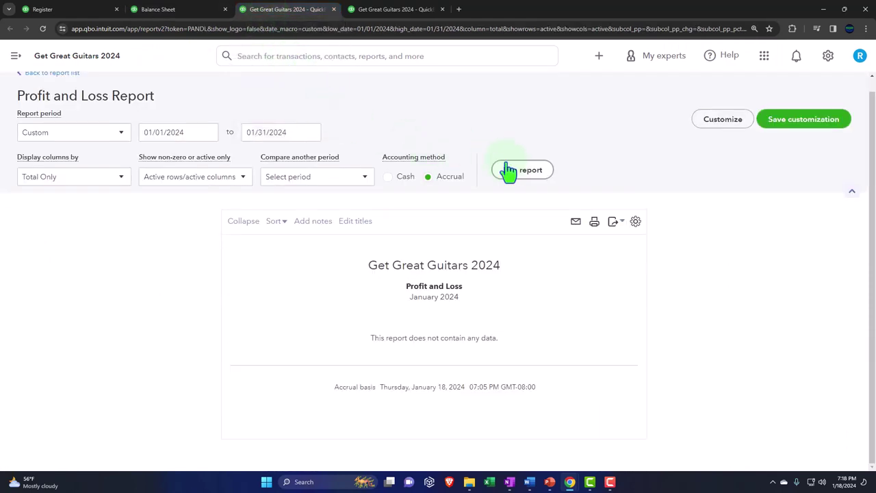
left_click(192, 14)
left_click(158, 257)
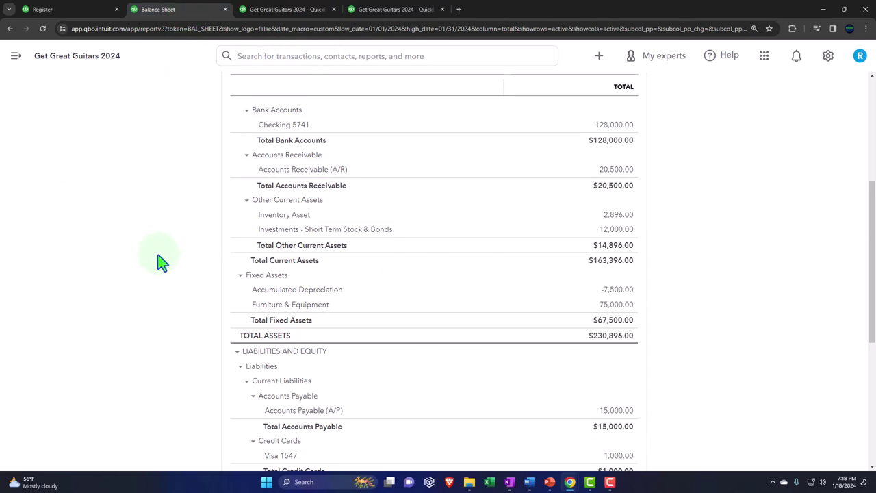
key("ctrl+plus")
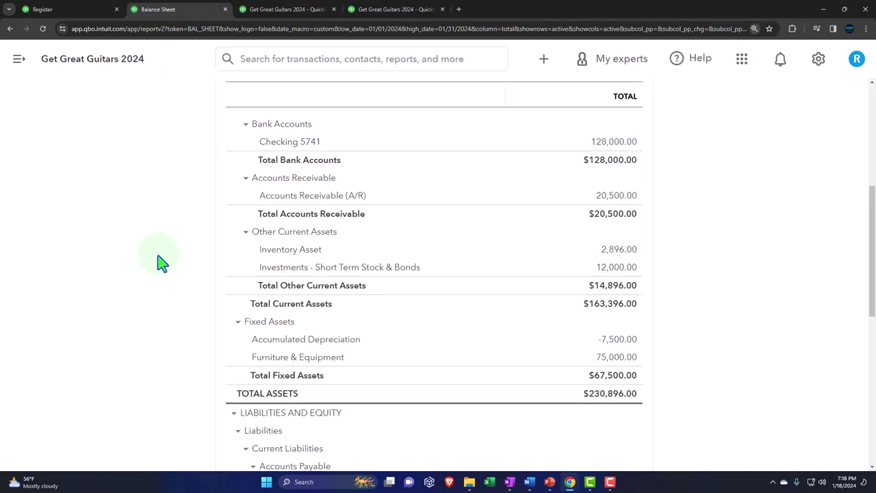
- Examine the investments, liabilities and equity lines of the Balance Sheet, along with the Profit and Loss report
left_click(527, 281)
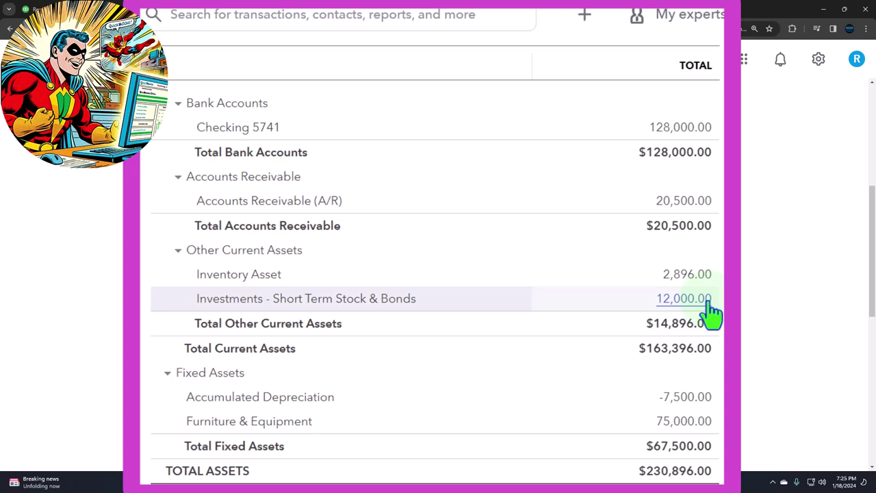
scroll(716, 318, "down", 5)
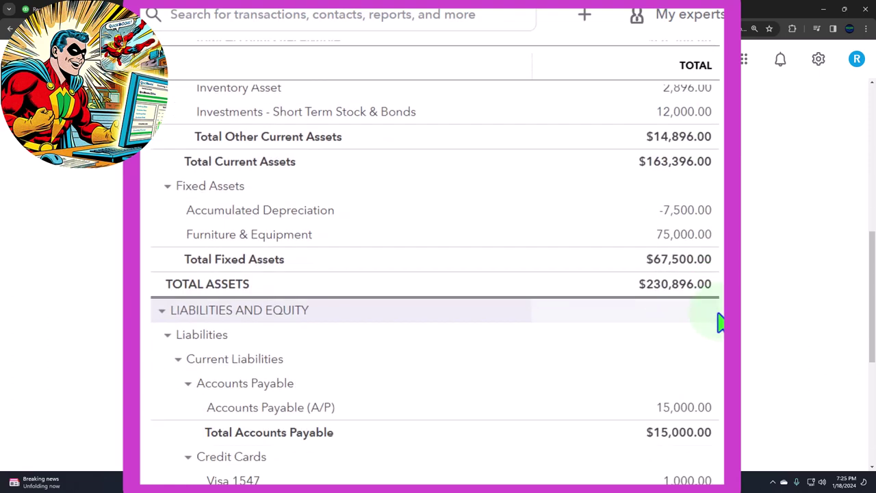
scroll(716, 452, "down", 1)
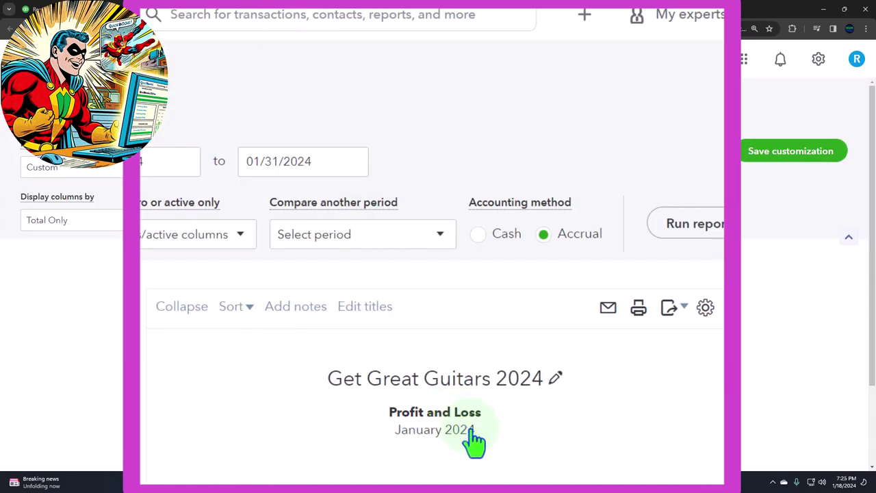
scroll(474, 441, "down", 2)
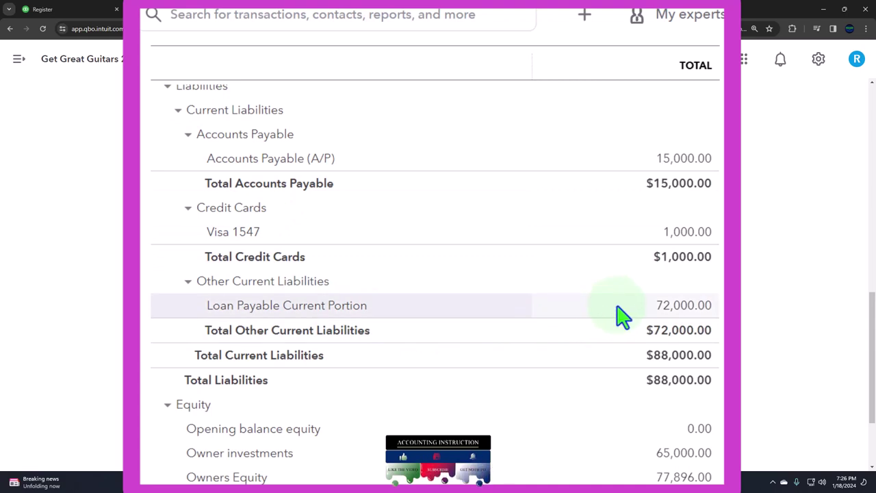
scroll(621, 314, "up", 1)
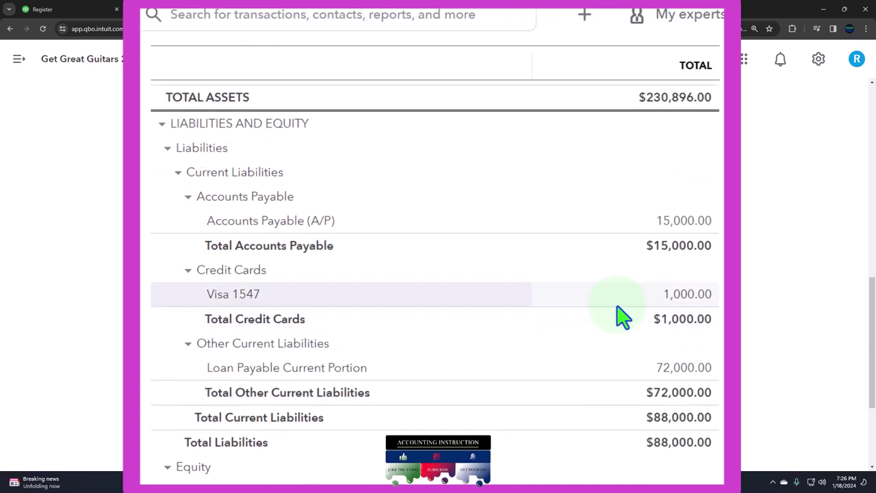
- Compare the Checking 5741 and Investments - Short Term Stock & Bonds balances on the January 31, 2024 Balance Sheet
scroll(572, 279, "up", 3)
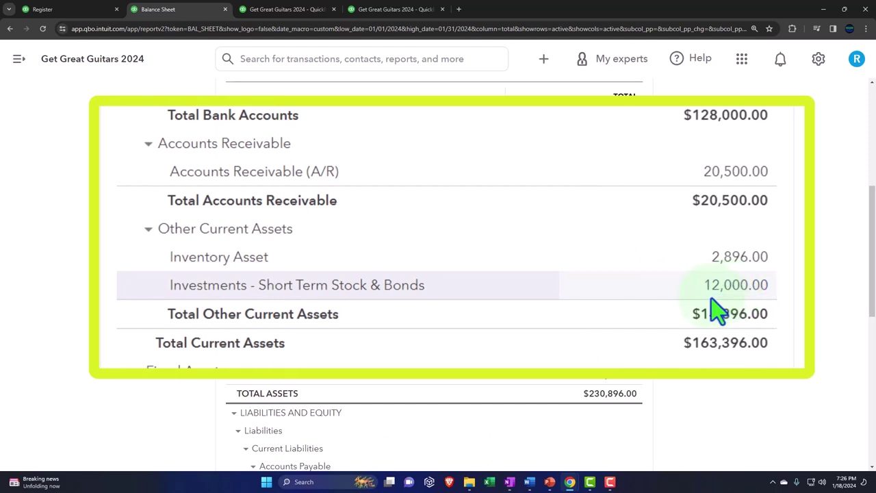
left_click(735, 306)
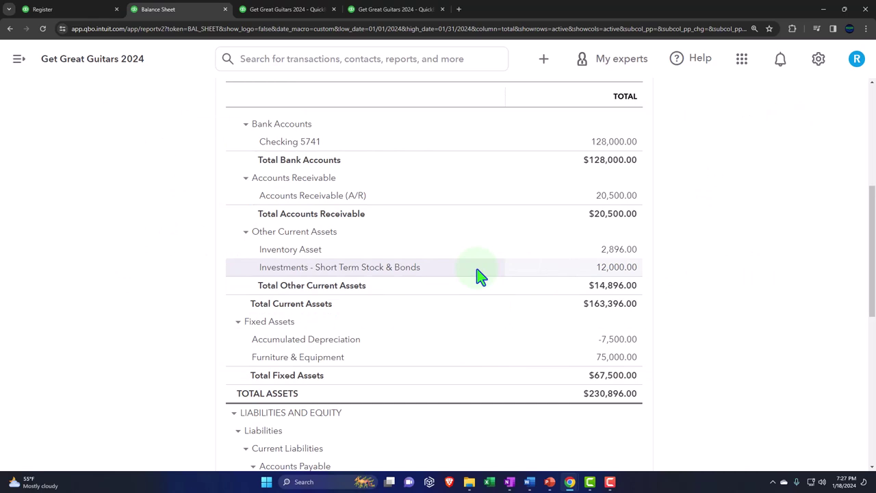
scroll(479, 274, "up", 1)
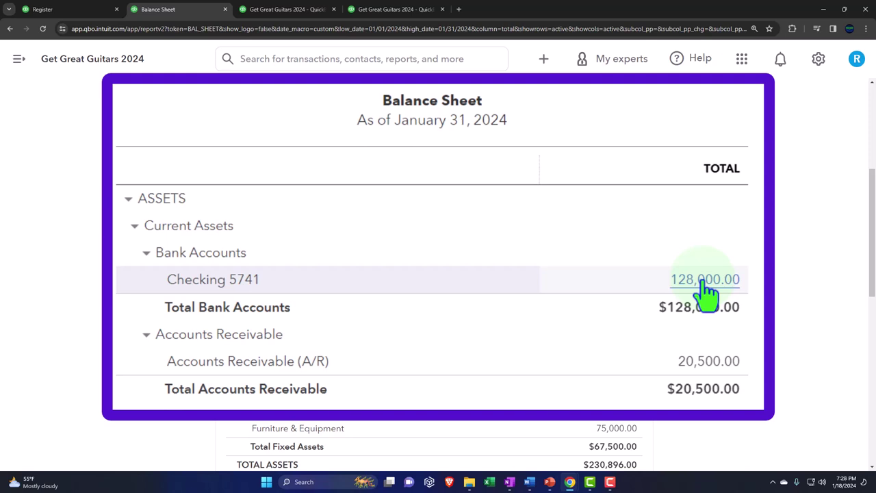
scroll(702, 282, "down", 1)
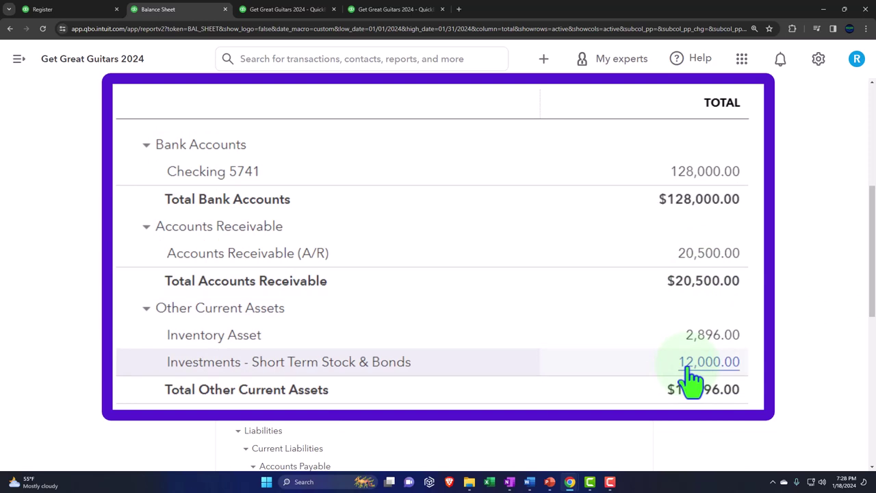
scroll(692, 380, "up", 1)
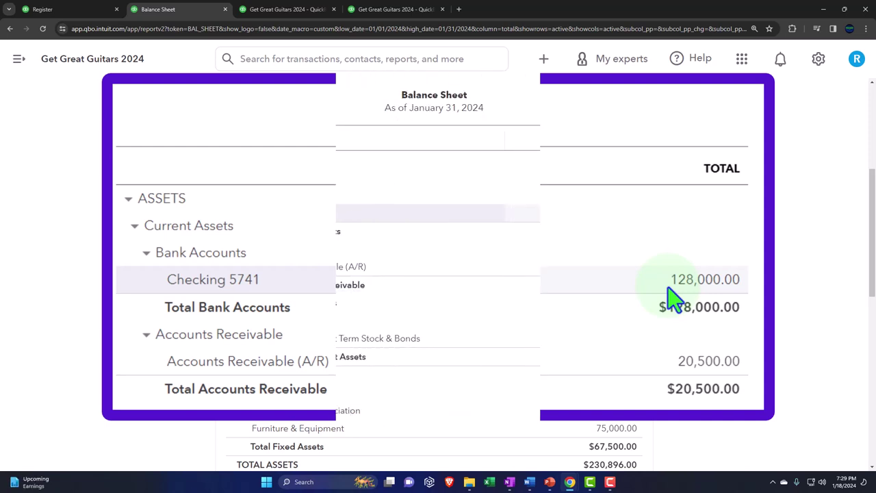
- Review the Profit and Loss report against the Balance Sheet assets, and rerun the January 2024 Profit and Loss
left_click(267, 10)
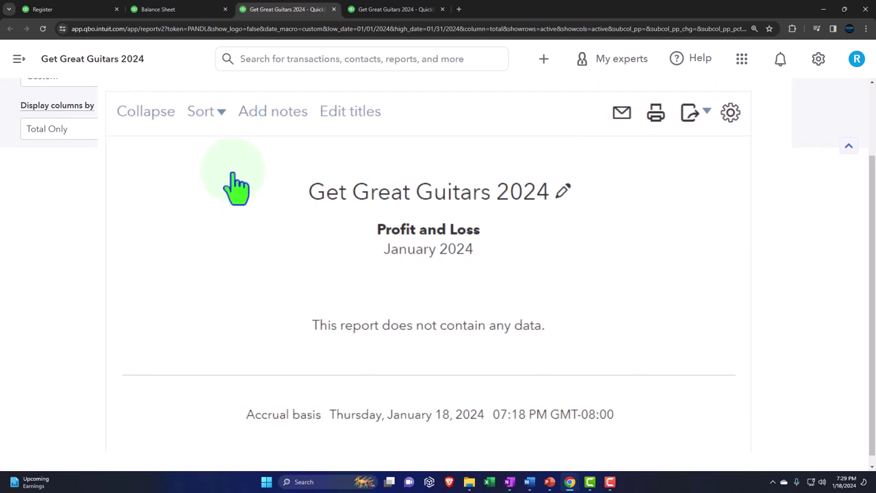
left_click(192, 15)
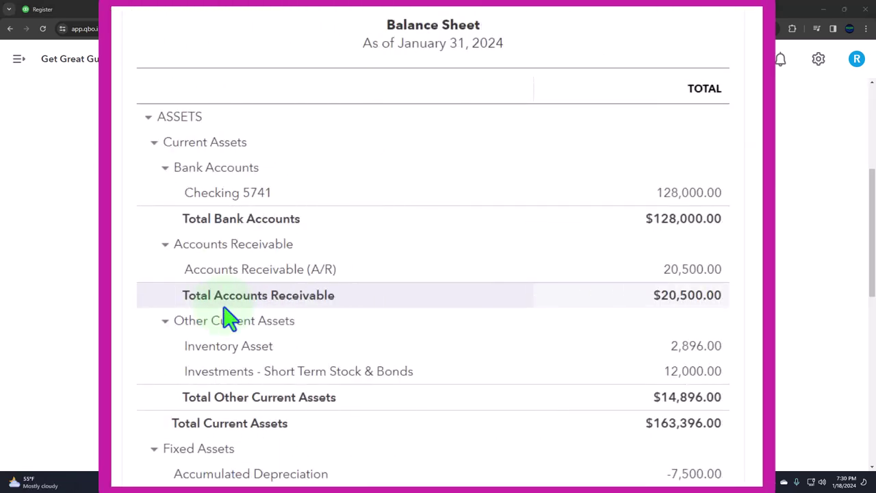
scroll(137, 212, "down", 2)
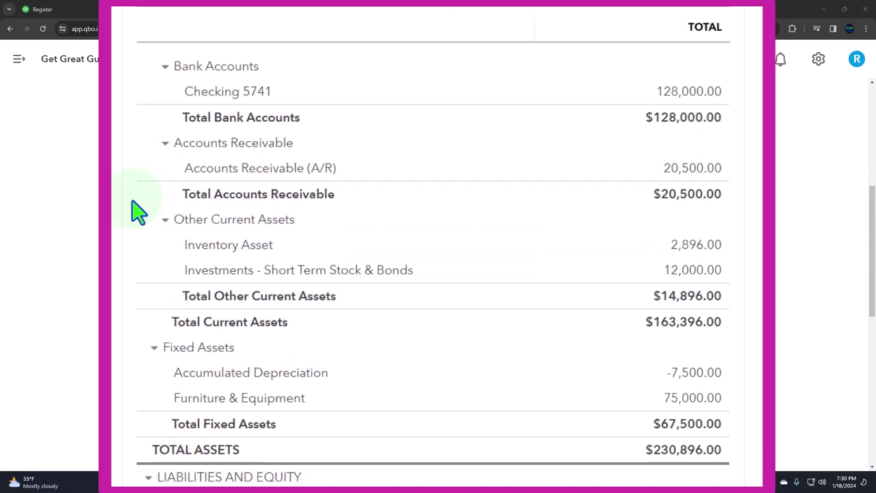
left_click(281, 11)
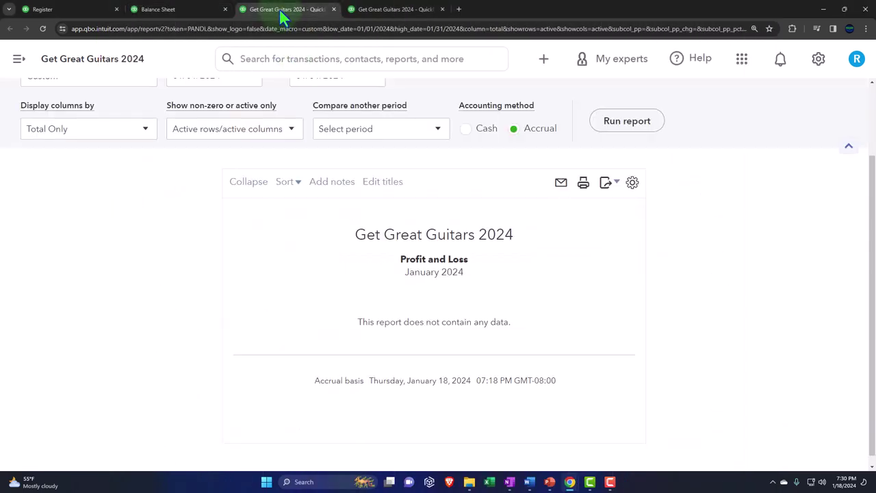
left_click(645, 124)
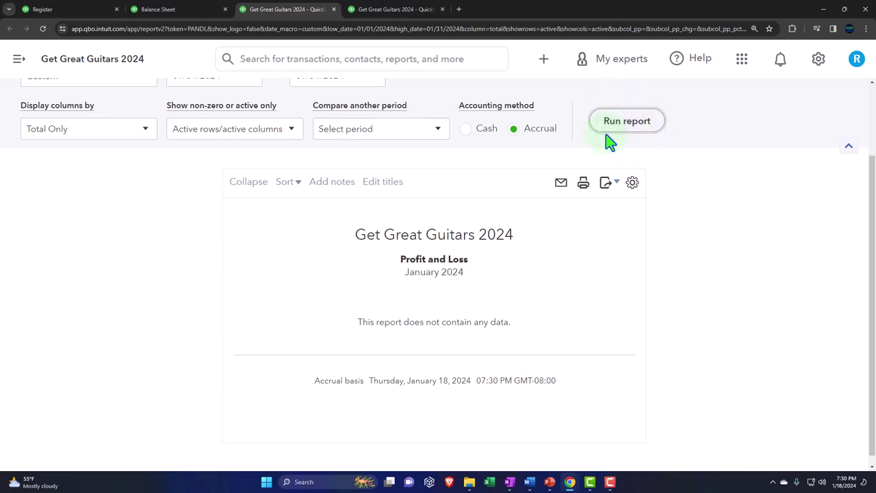
- Rerun the Trial Balance as of December 31, 2024 and review its checking and short-term investment balances
left_click(401, 11)
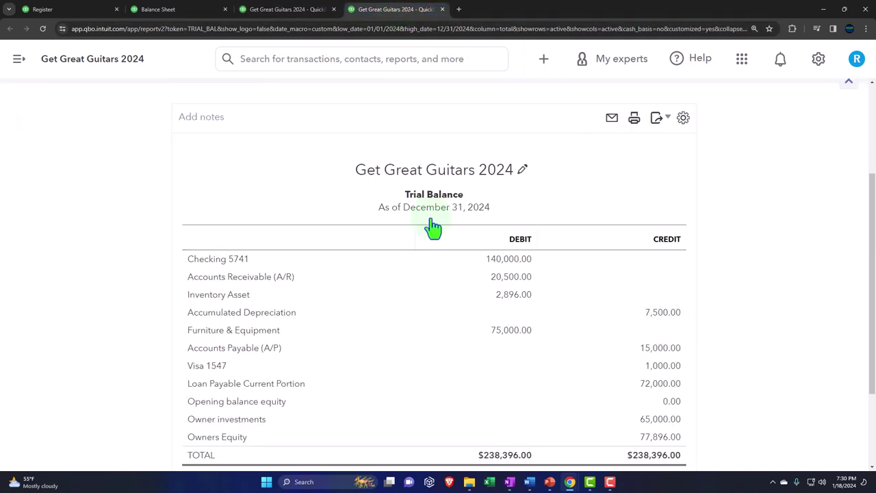
scroll(433, 228, "down", 1)
scroll(434, 228, "up", 4)
left_click(482, 150)
scroll(452, 225, "down", 3)
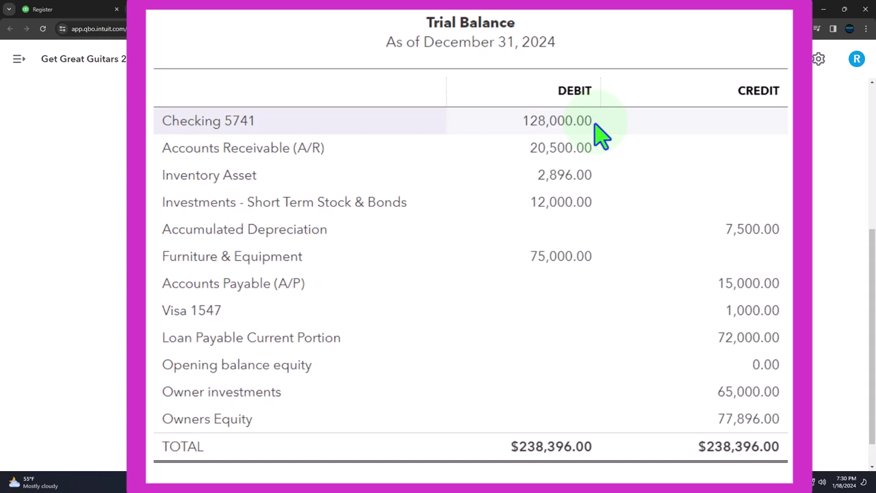
scroll(410, 154, "up", 1)
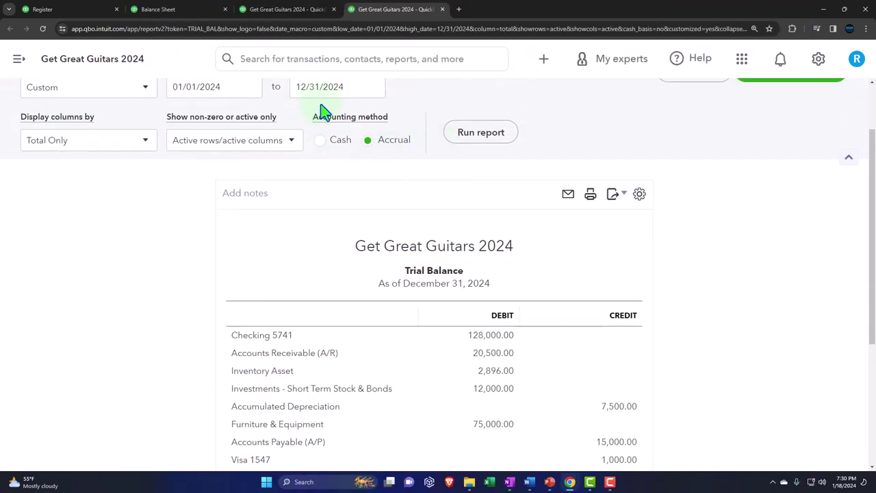
scroll(323, 109, "down", 2)
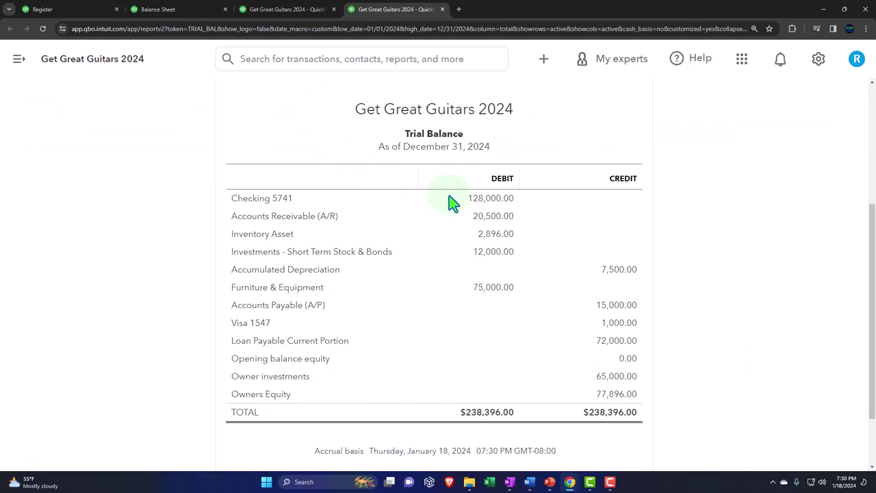